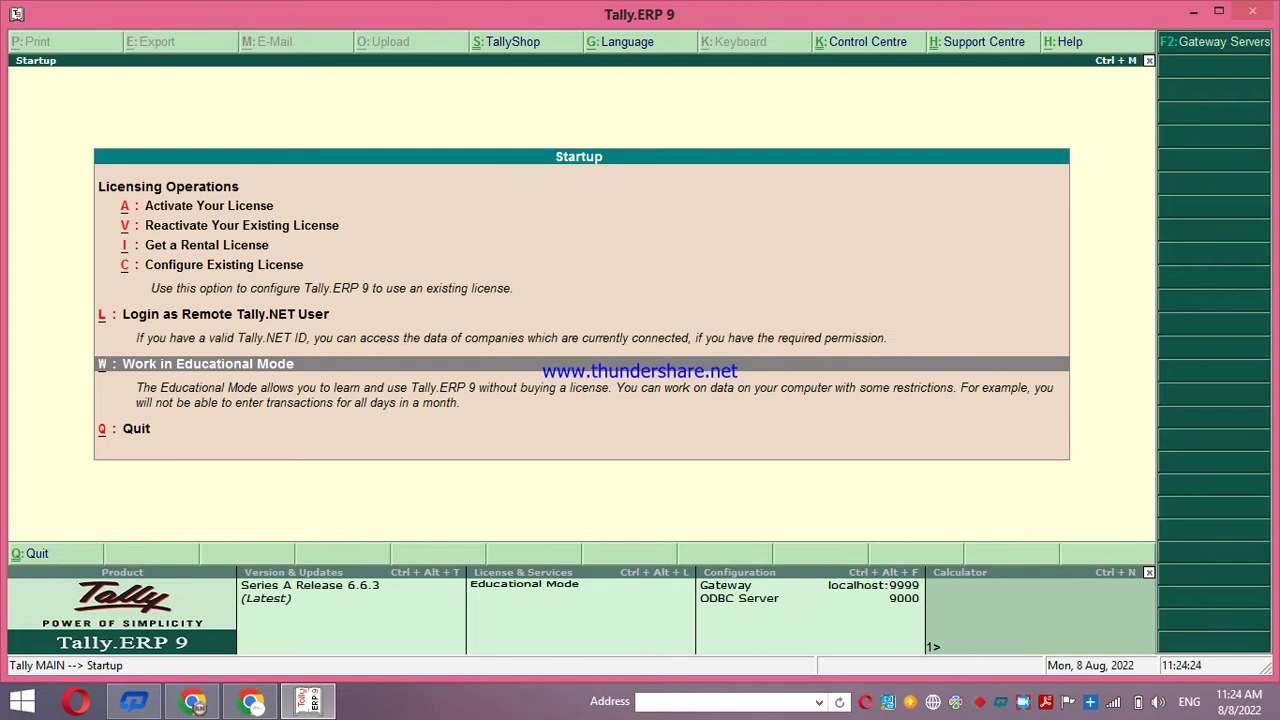
Enter Educational Mode, shut the loaded company via Alt+F3, and decline quitting Tally
key("Return")
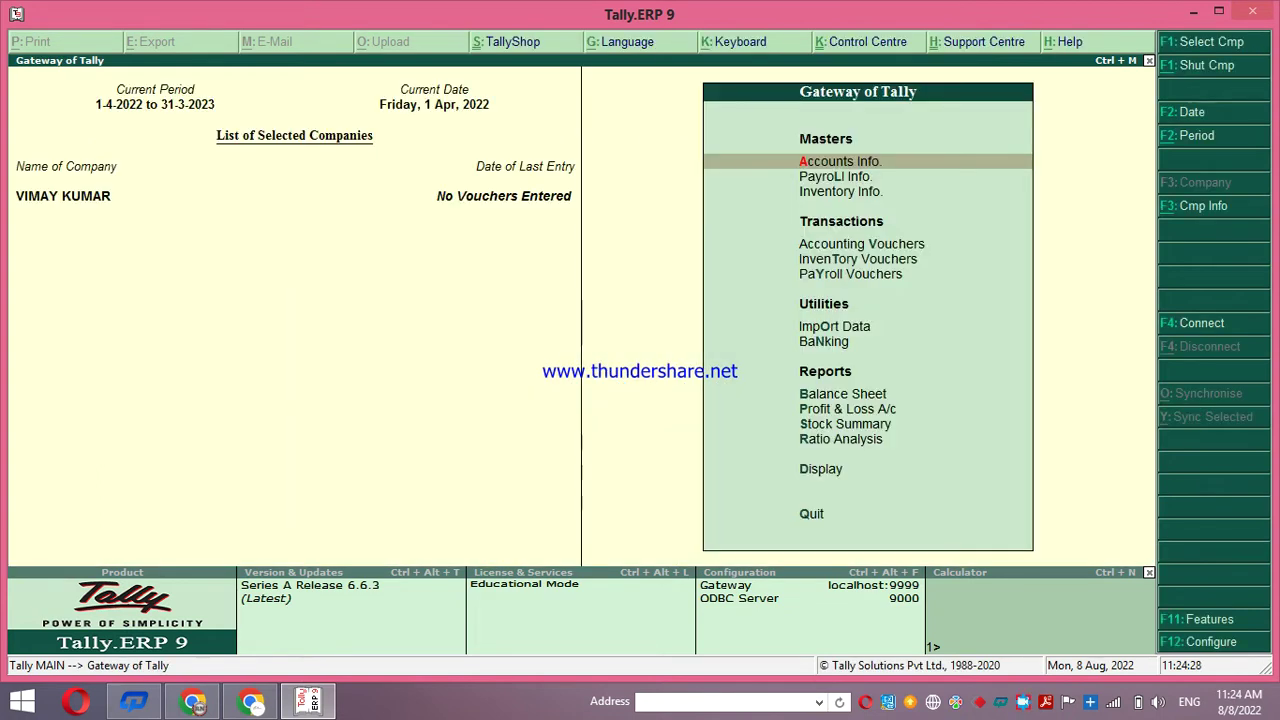
key("alt+F3")
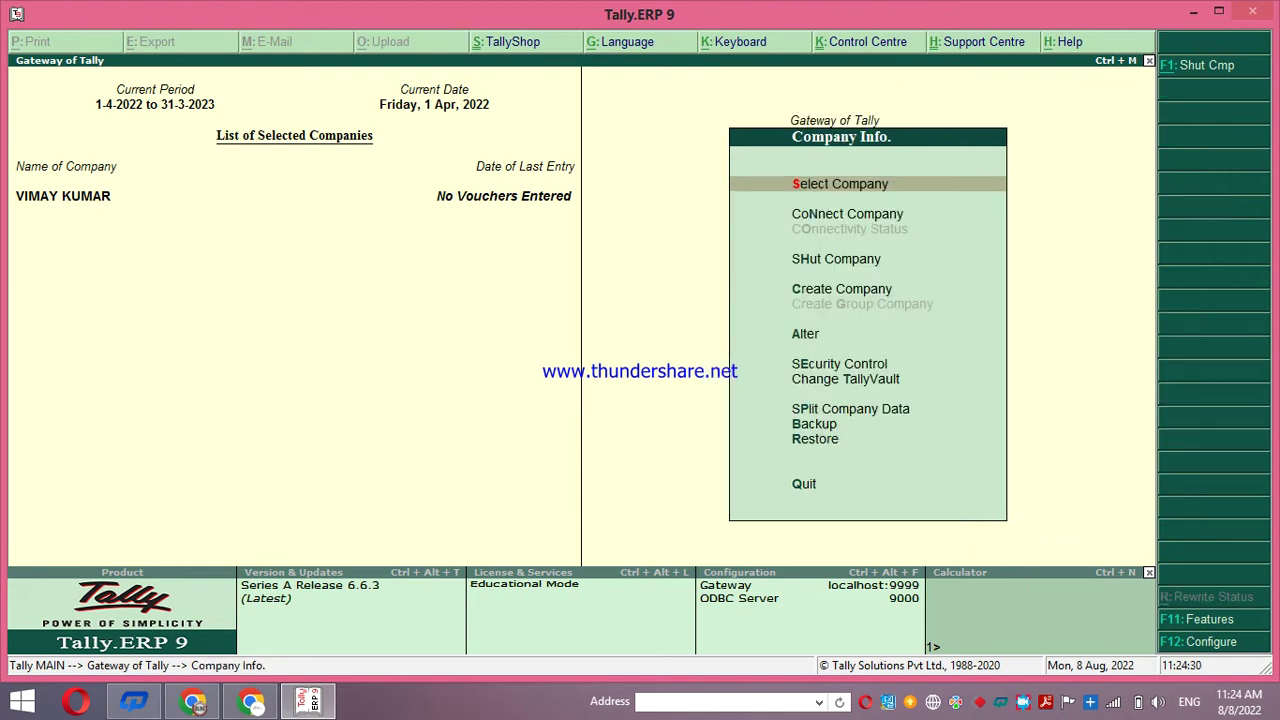
key("Down")
key("Down")
key("Return")
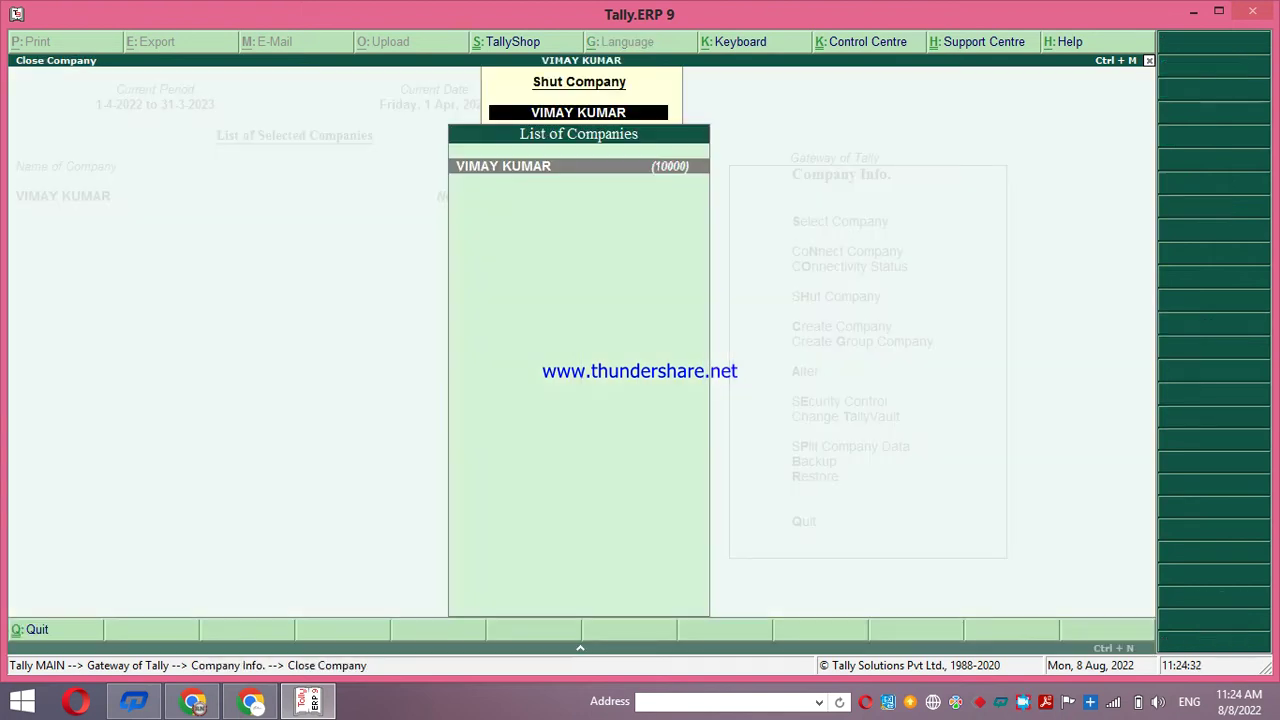
key("Return")
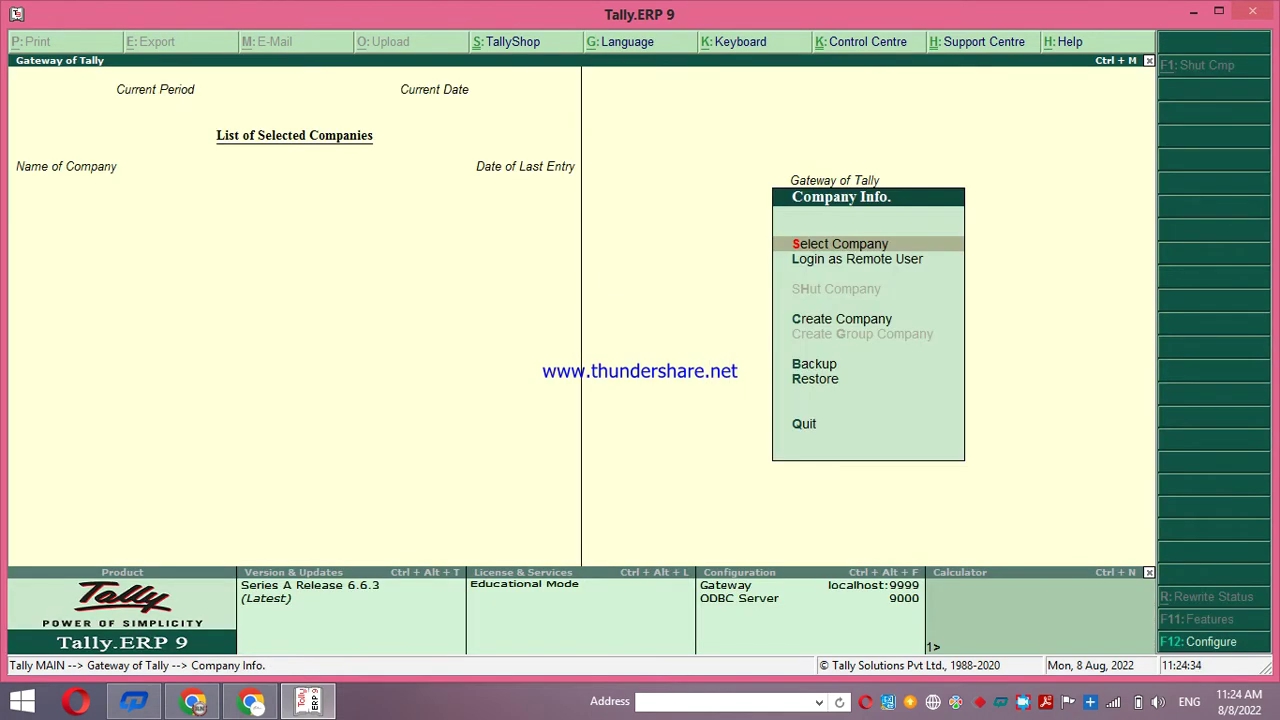
key("Escape")
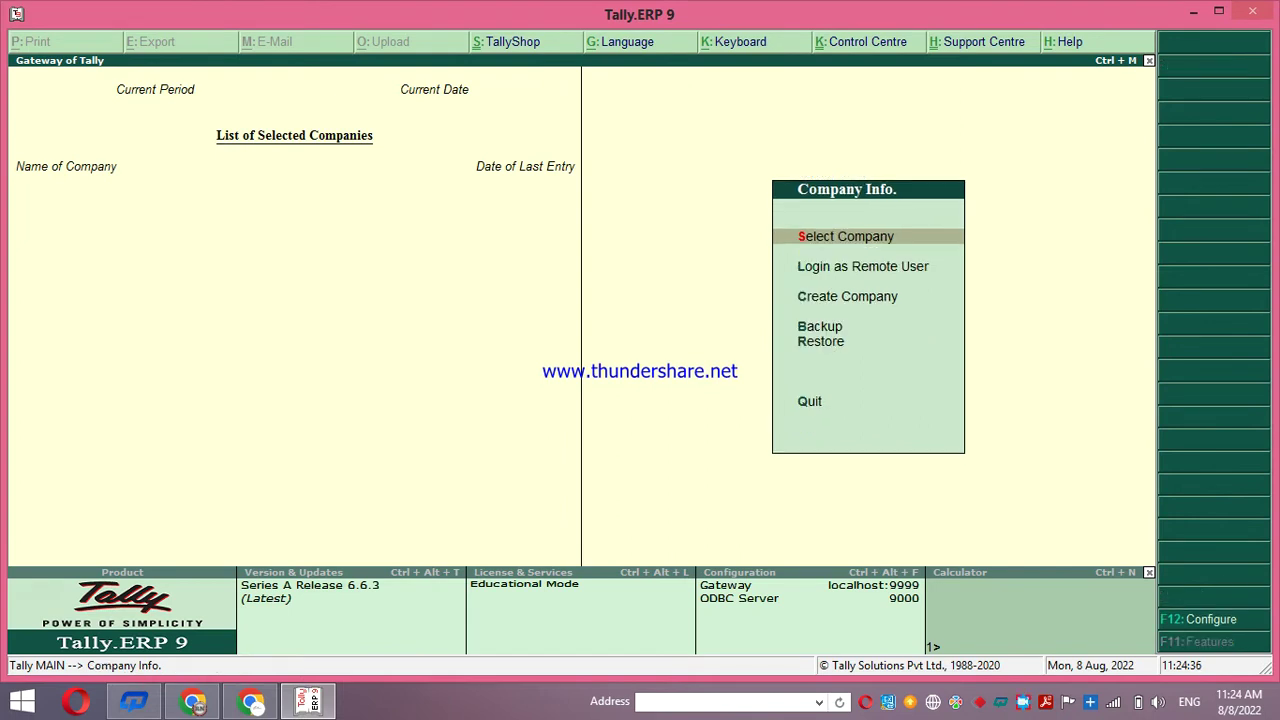
key("Escape")
key("Escape")
Start a new company named 'R.N. Institute of IT' in Company Creation
left_click(852, 296)
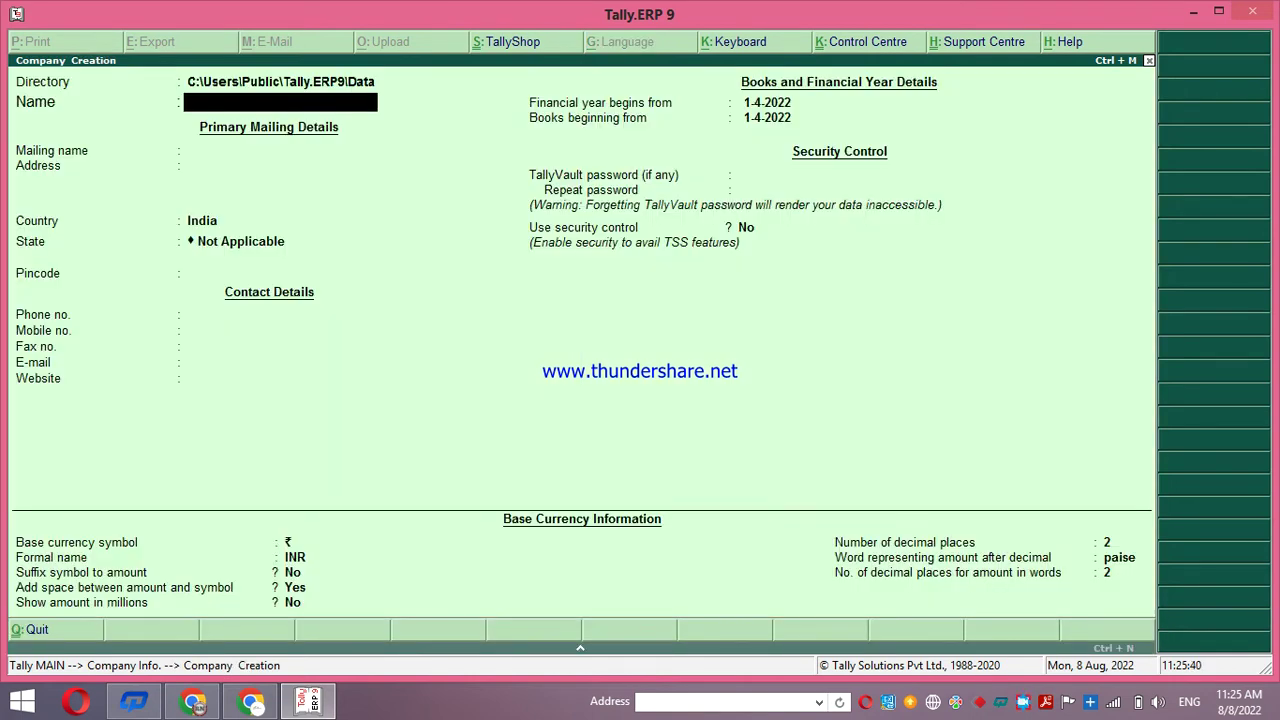
type("R.N. Institute o")
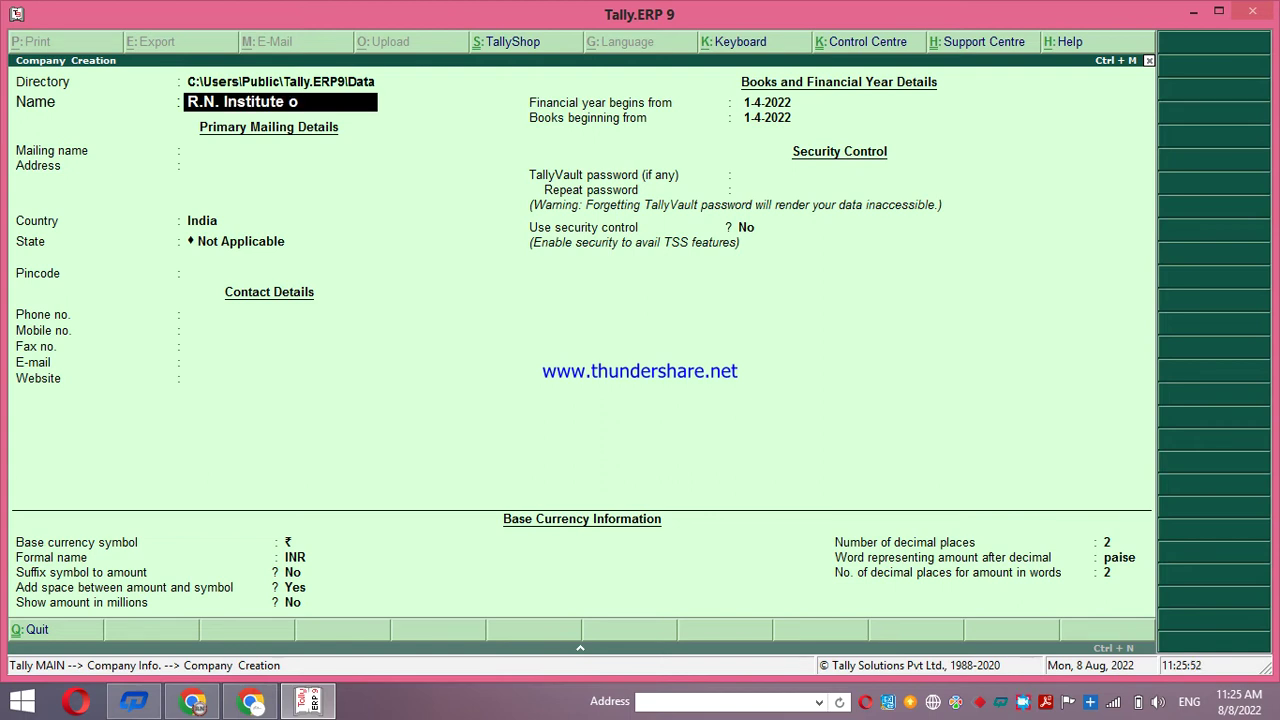
type("f IT")
key("Return")
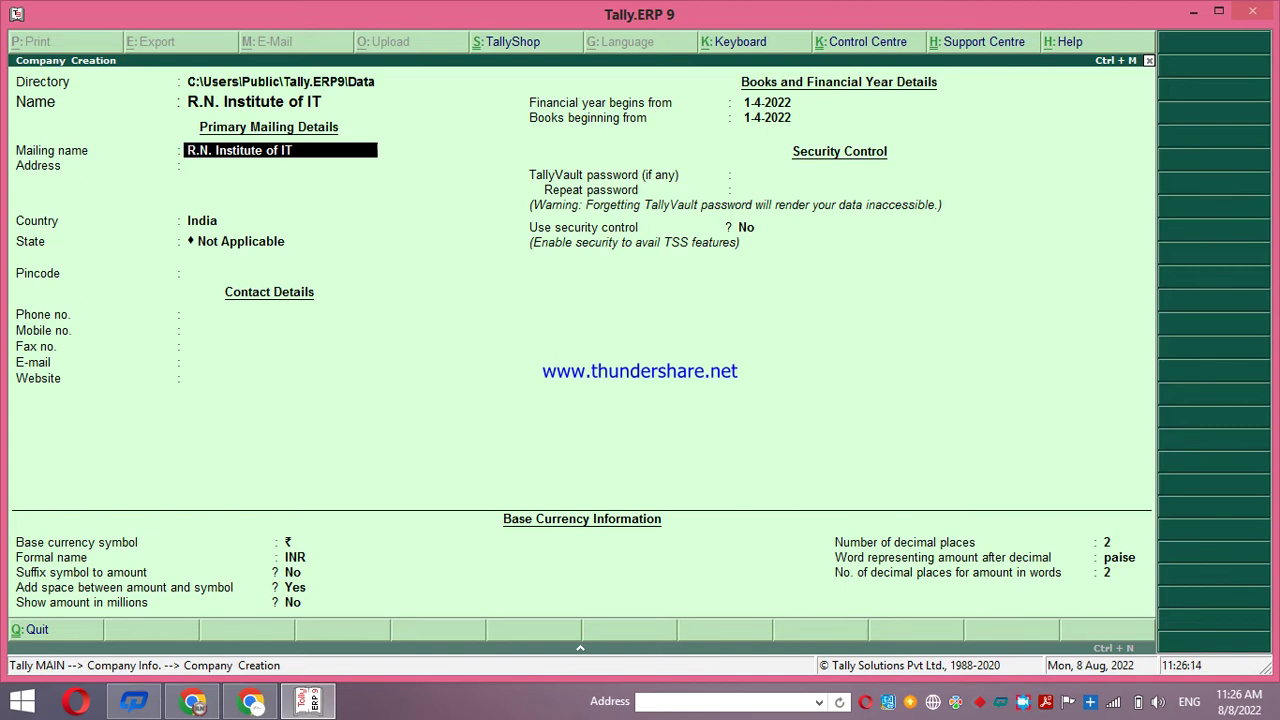
Keep the mailing name, enter the company's street address, keep India, and pick Uttar Pradesh as state
key("Return")
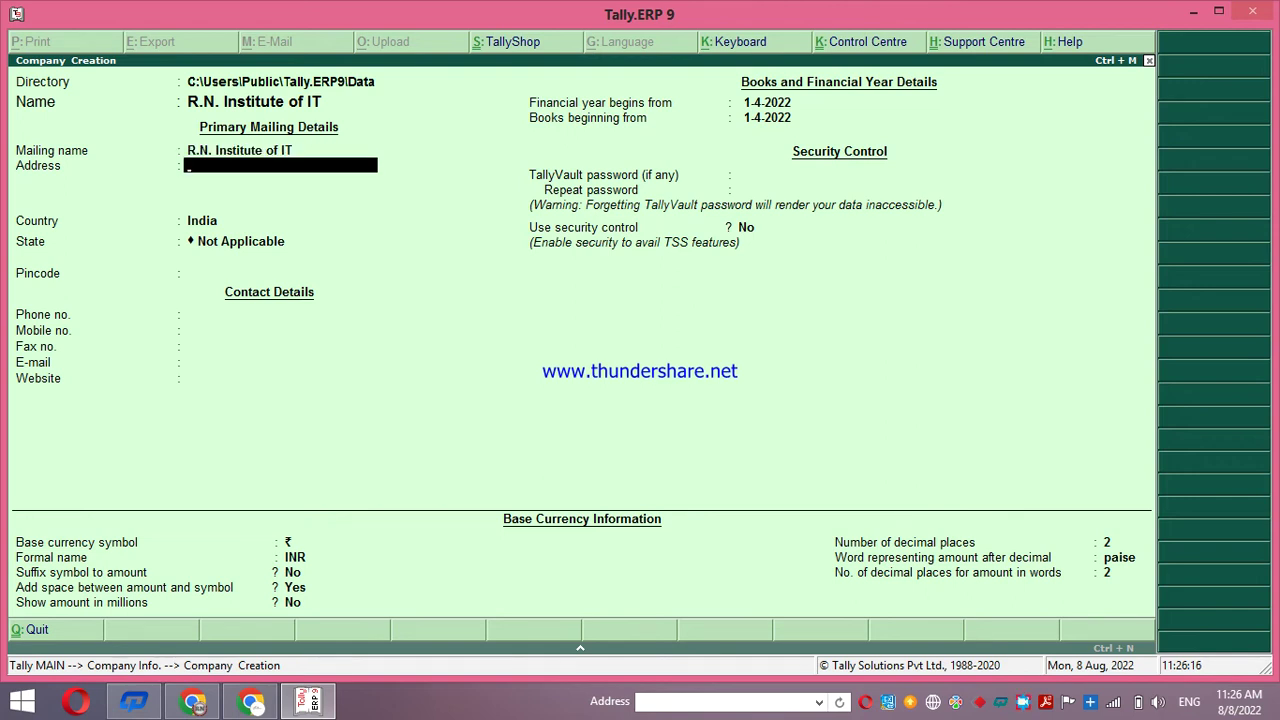
type("Sahson Market Praya")
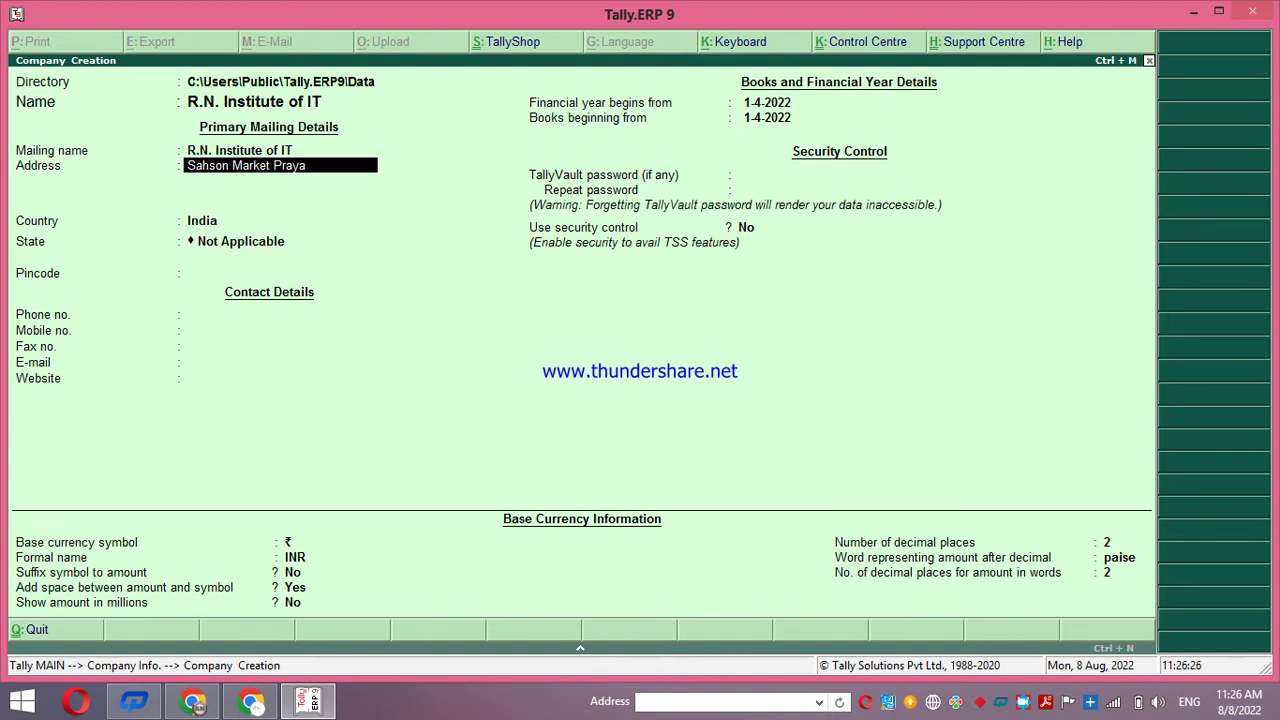
type("graj (U.P)")
key("Return")
key("Return")
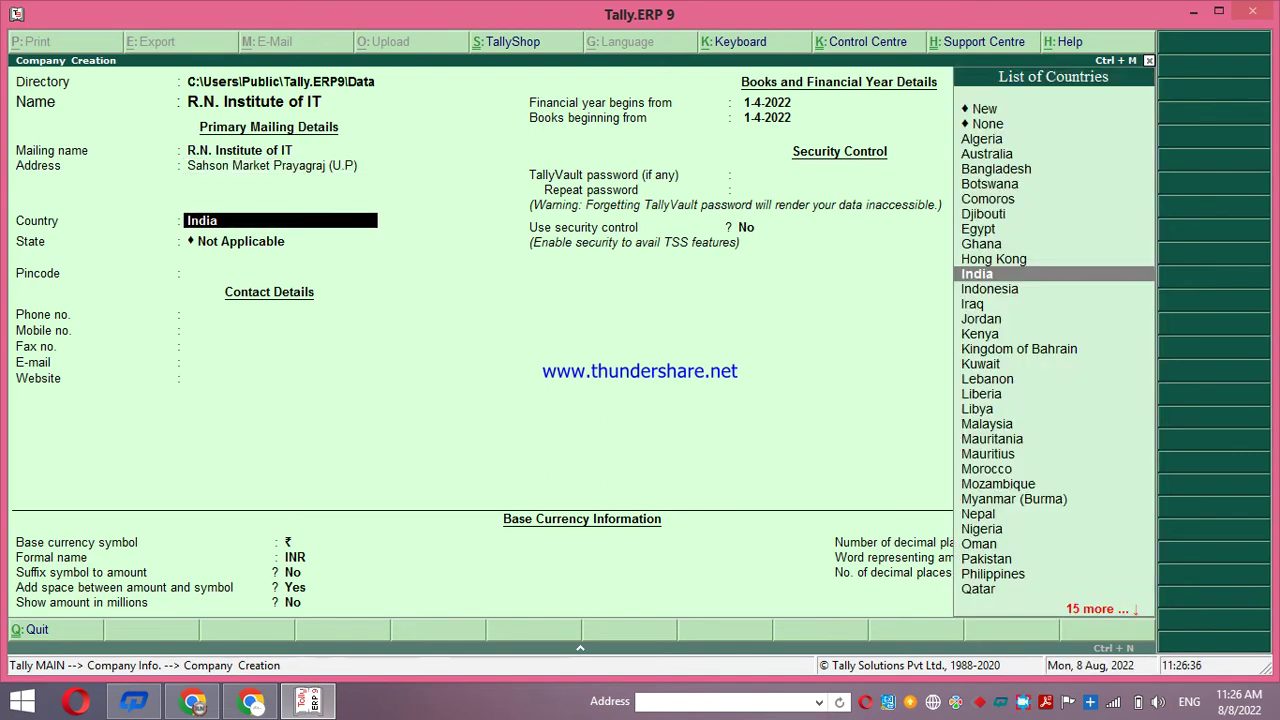
key("Return")
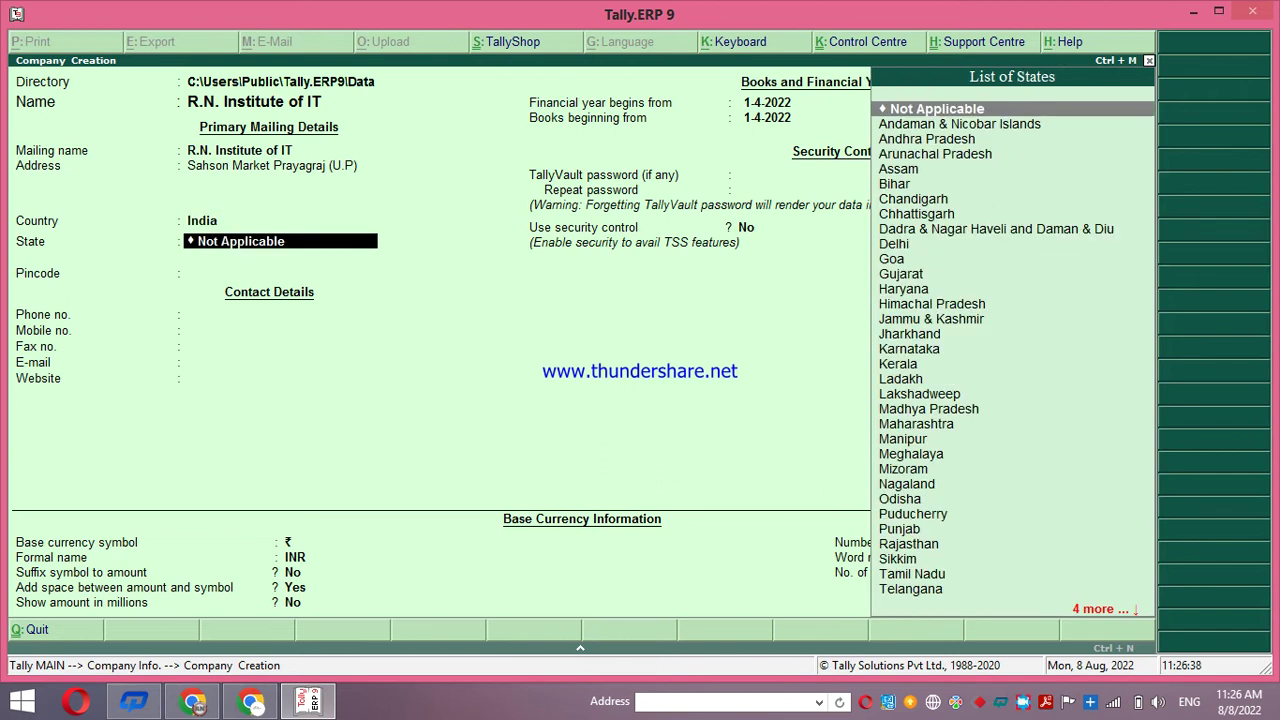
type("Utt")
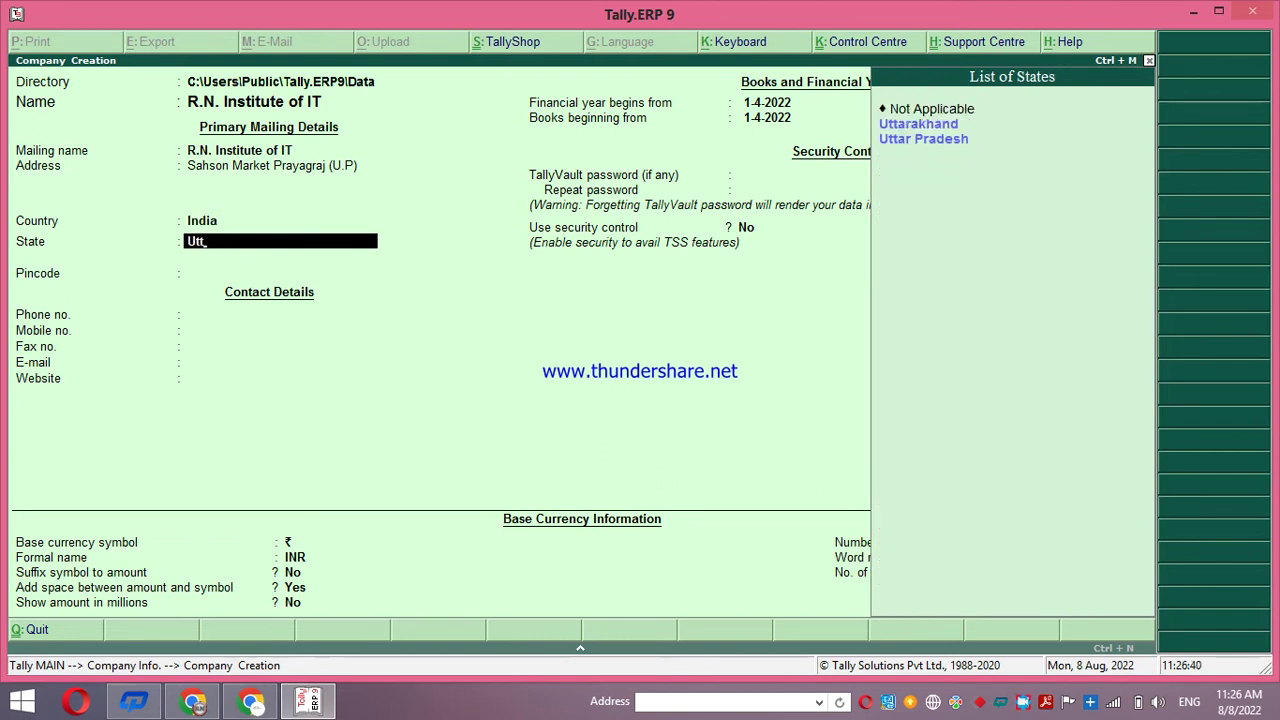
key("Down")
key("Return")
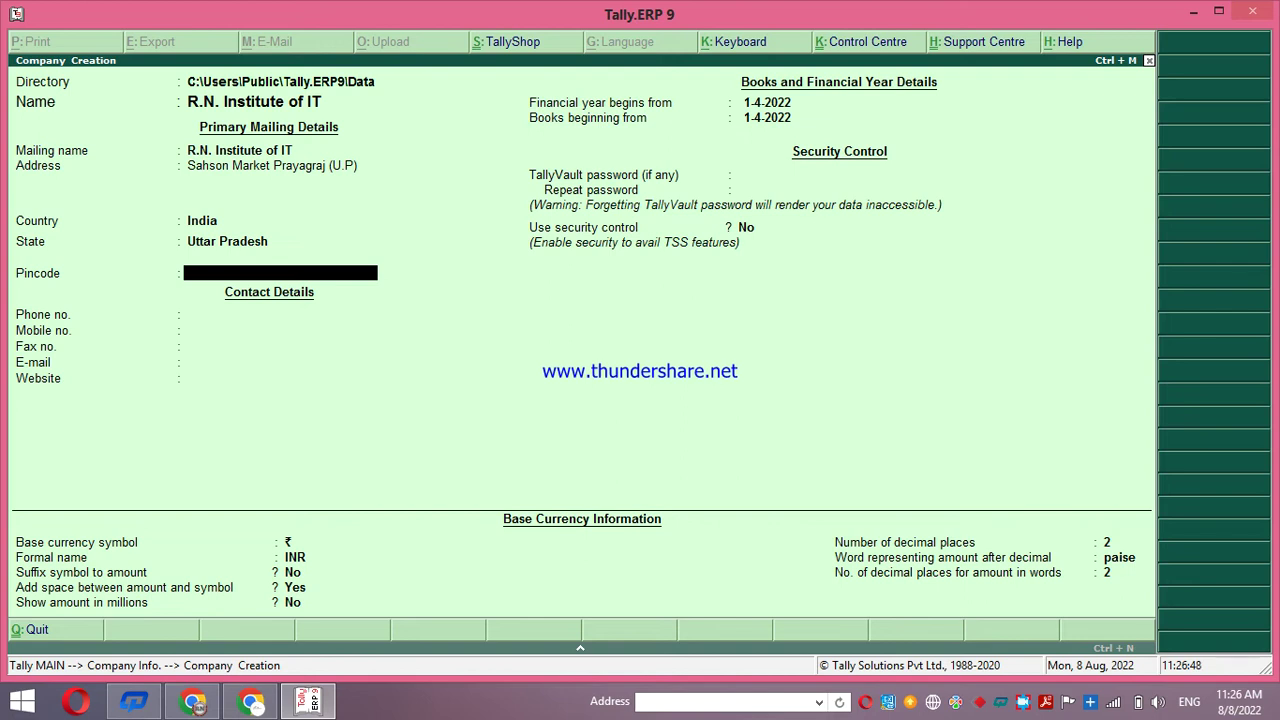
Fill in the company's pincode, phone number and mobile number, correcting a mistyped mobile digit
type("221507")
key("Return")
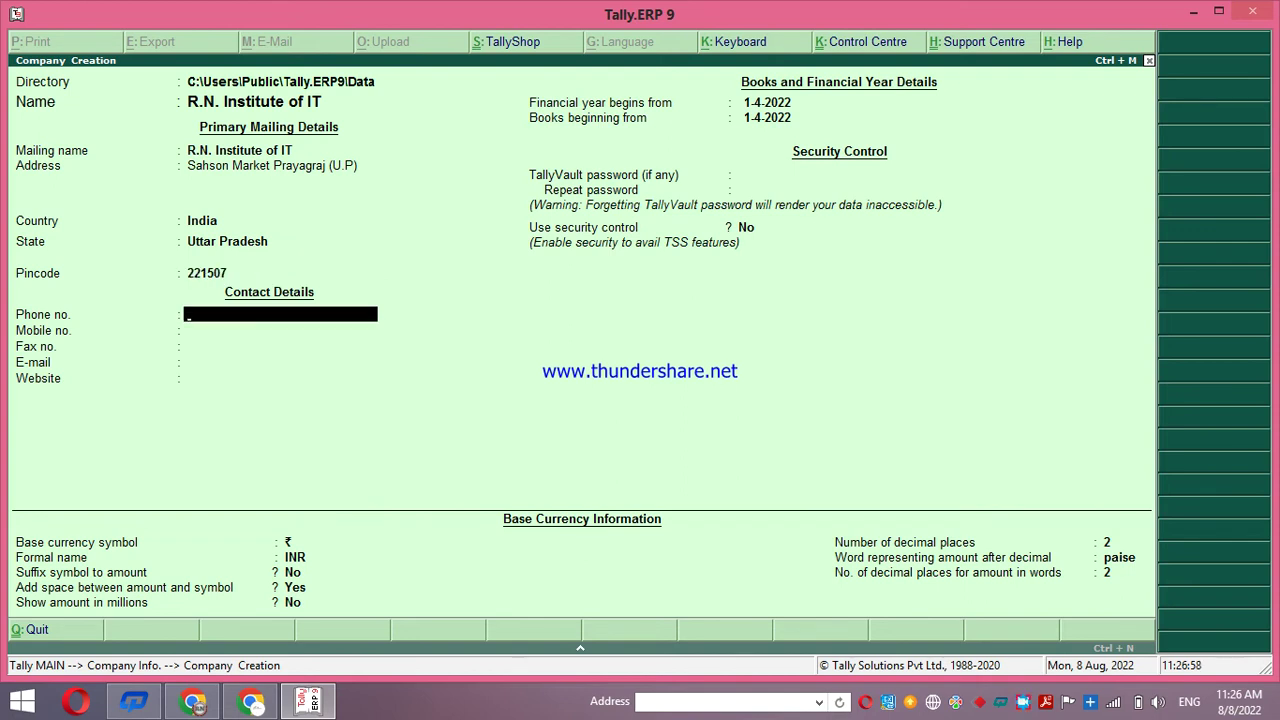
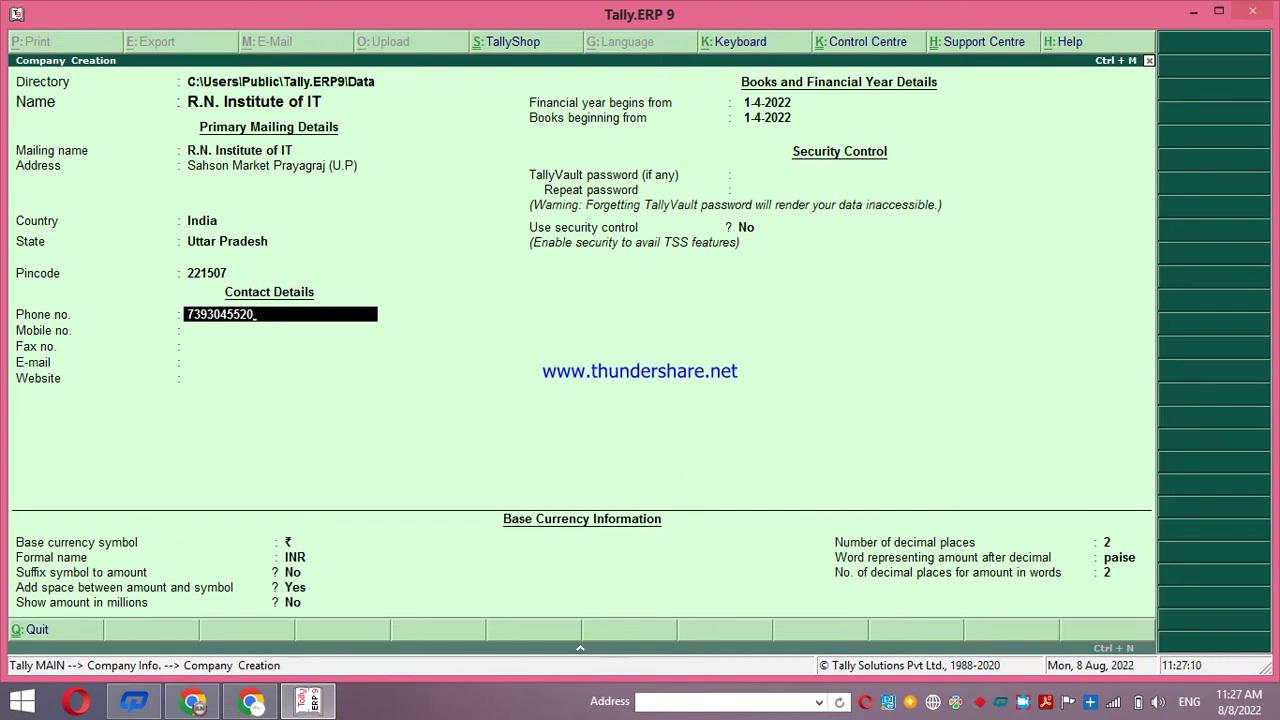
key("Return")
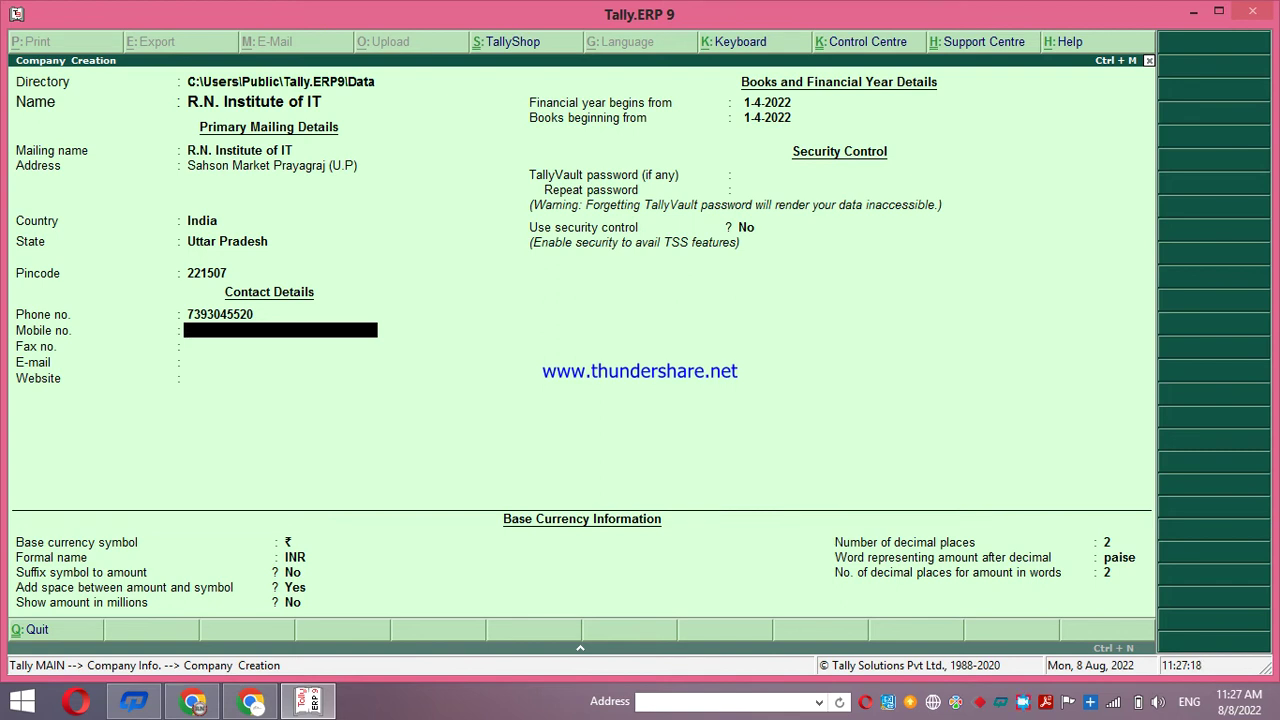
key("Return")
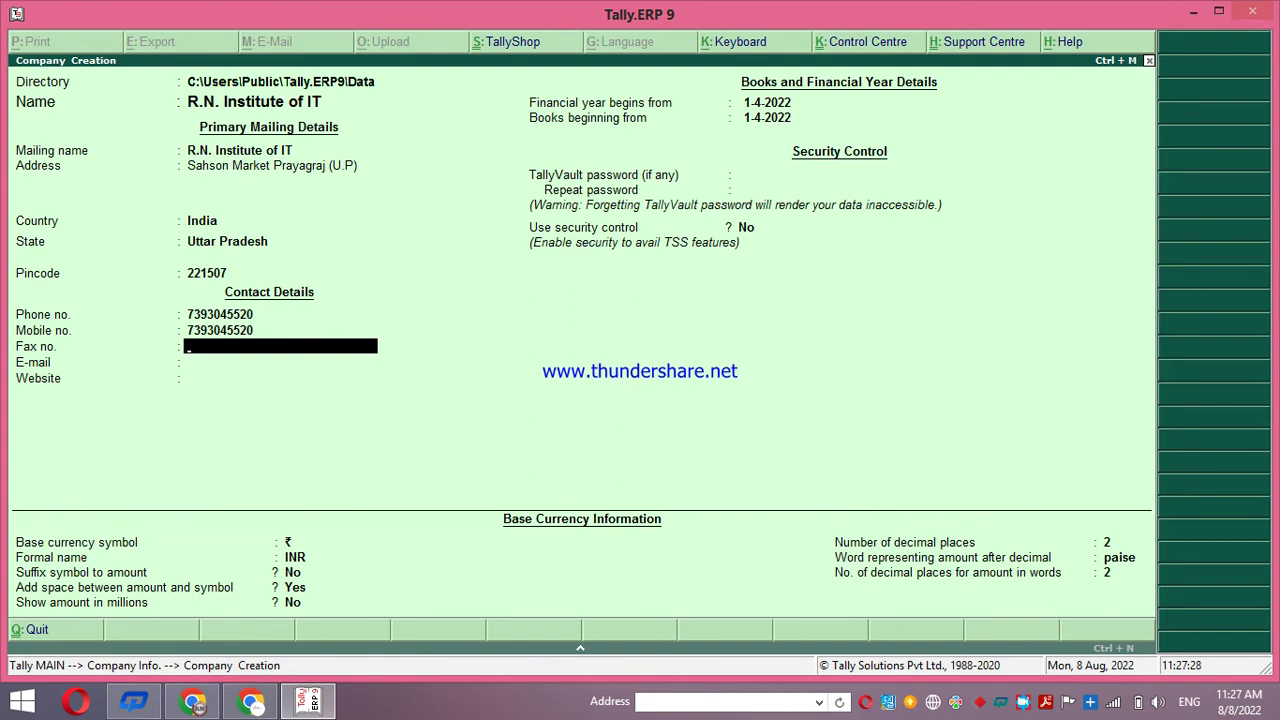
Skip the fax number, enter the company's e-mail address, and type its website address
key("Return")
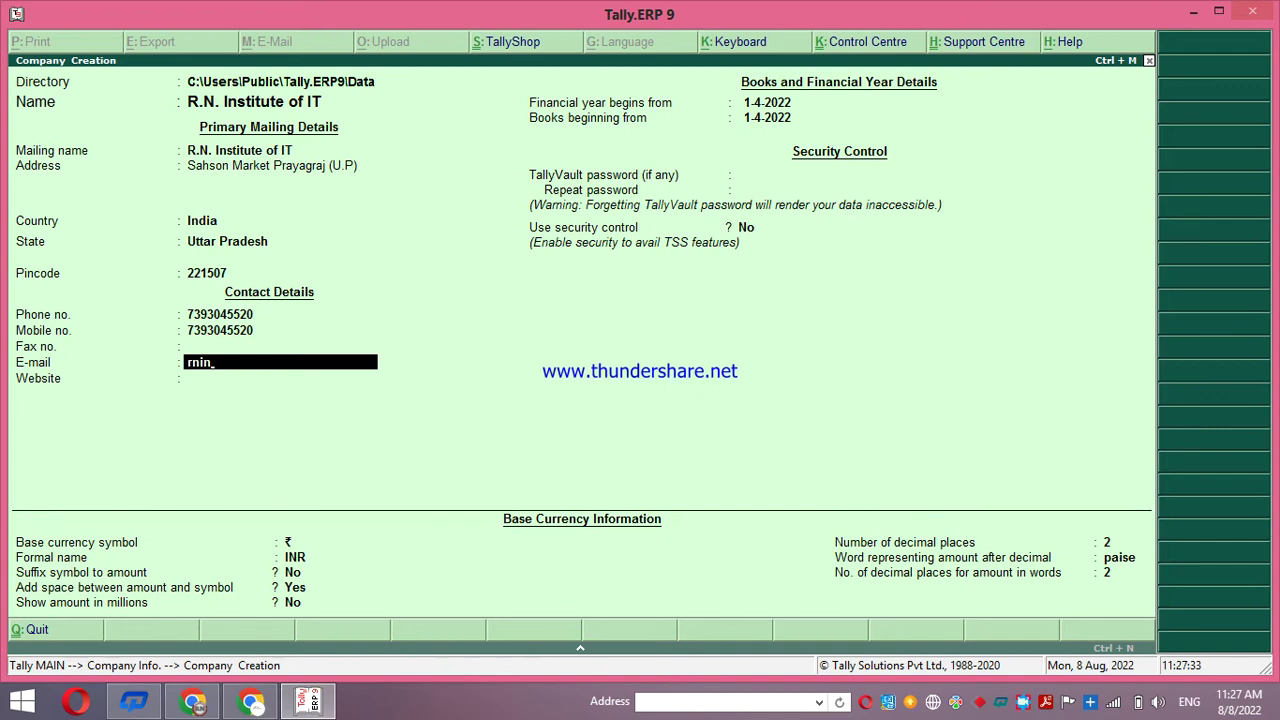
key("Return")
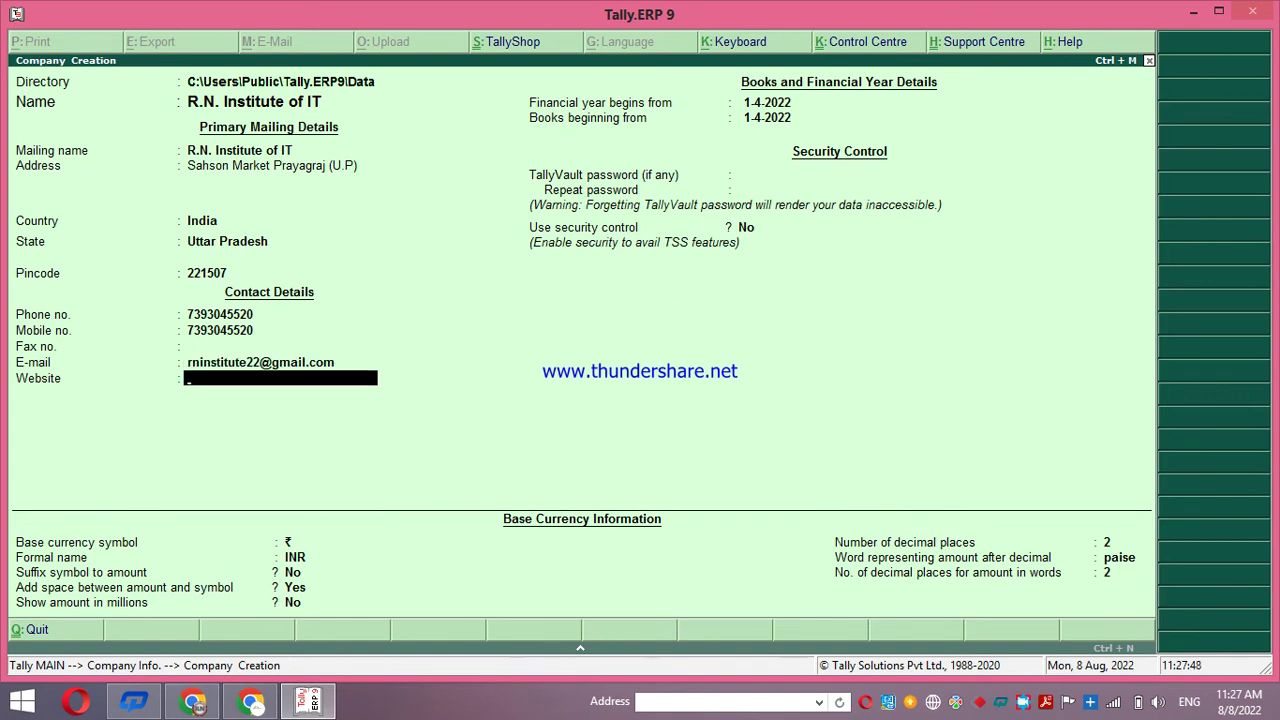
type("https://rninstitute.i")
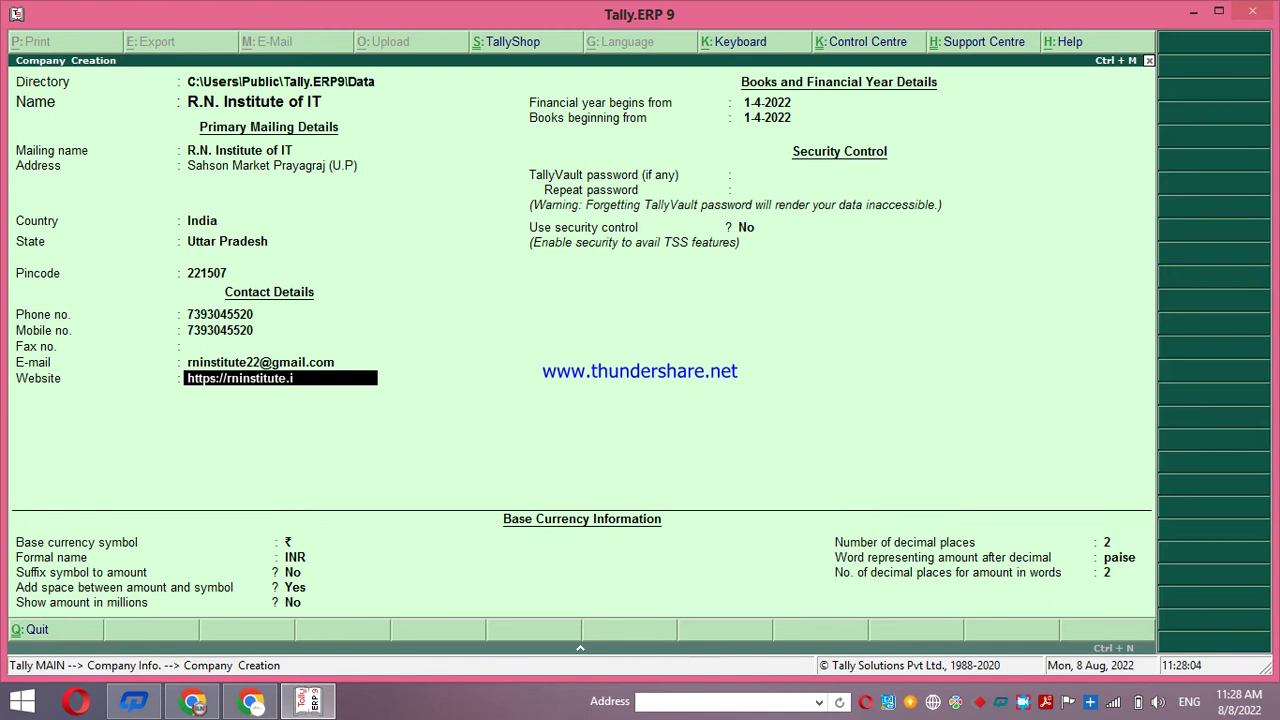
type("teducation.in/")
Confirm the website and keep the default security and currency settings to reach Accept?
key("Return")
key("Return")
key("Return")
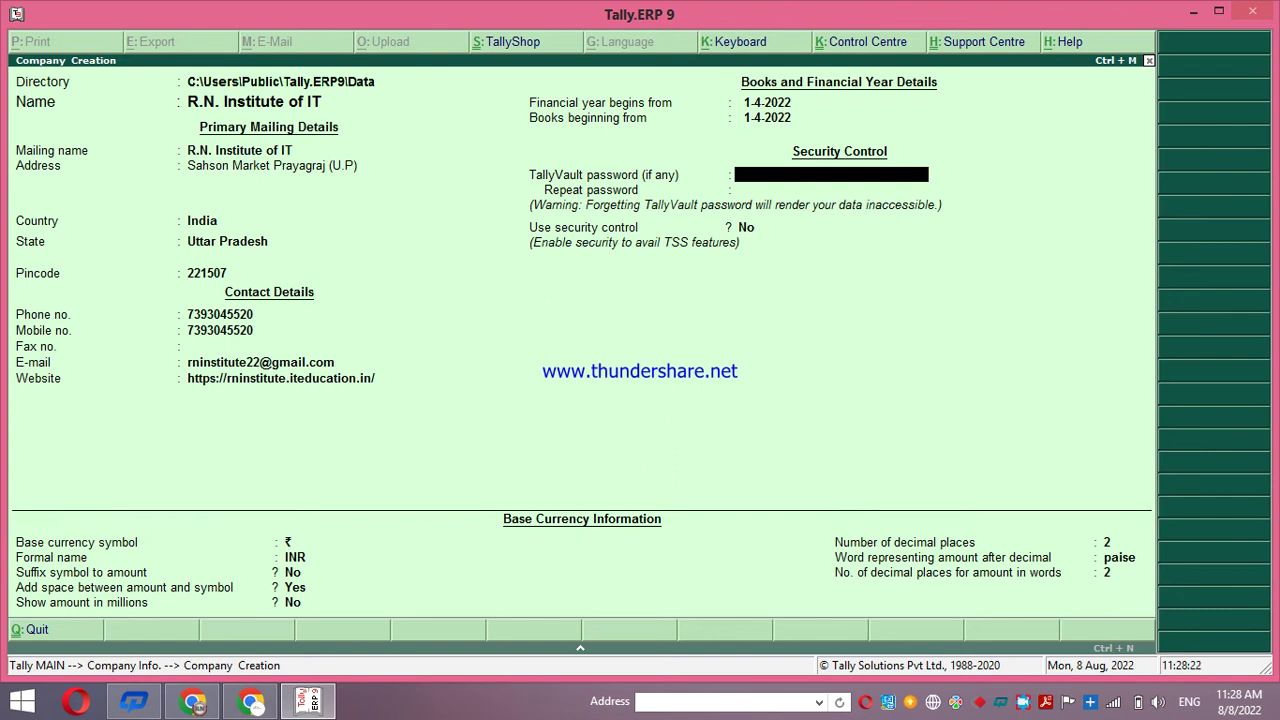
key("Return")
key("Return")
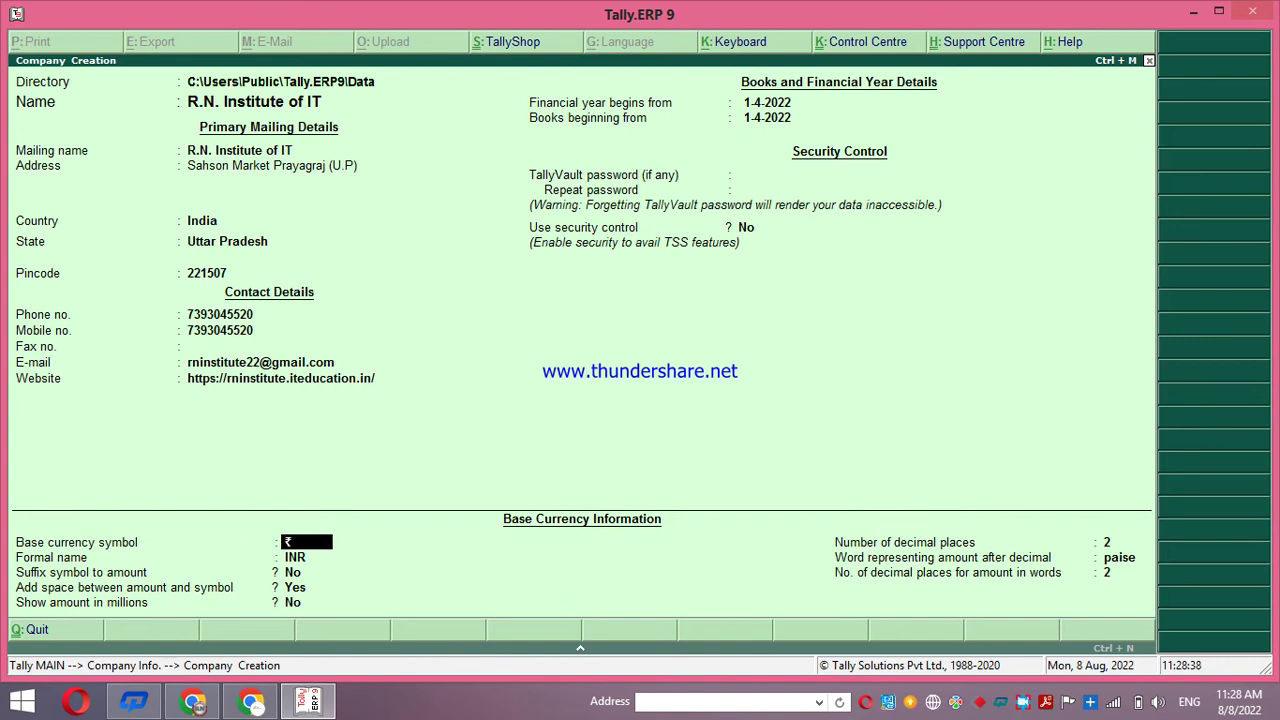
key("Return")
key("Return")
key("Return")
key("Return")
key("Return")
key("Return")
key("Return")
key("Return")
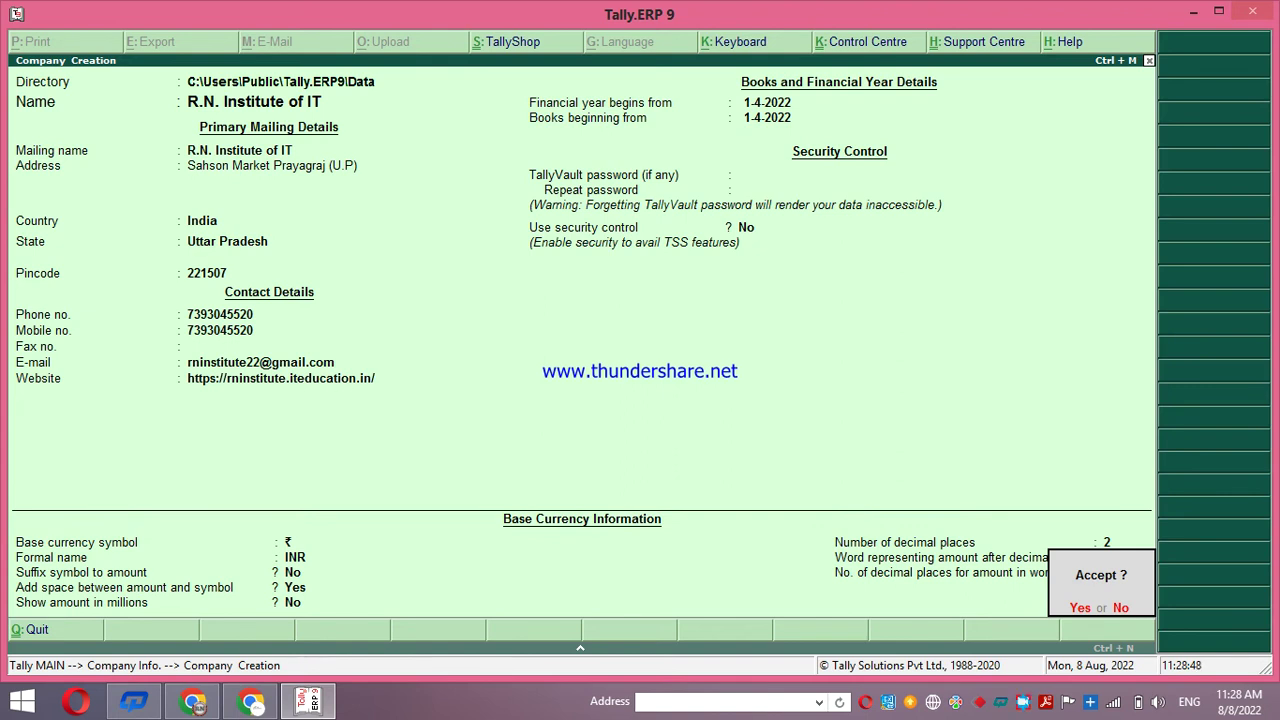
Accept the Company Creation form with Y to save R.N. Institute of IT
key("y")
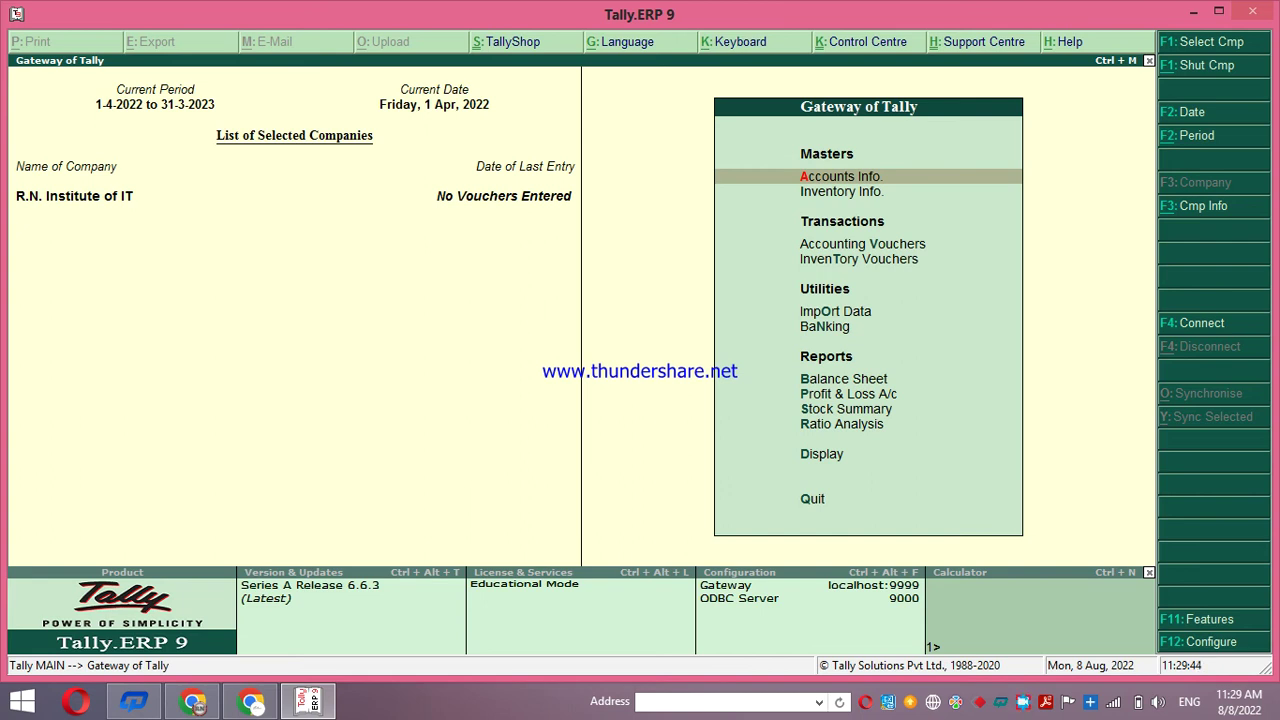
Open R.N. Institute of IT in Company Alteration from Alt+F3 Company Info
key("alt+F3")
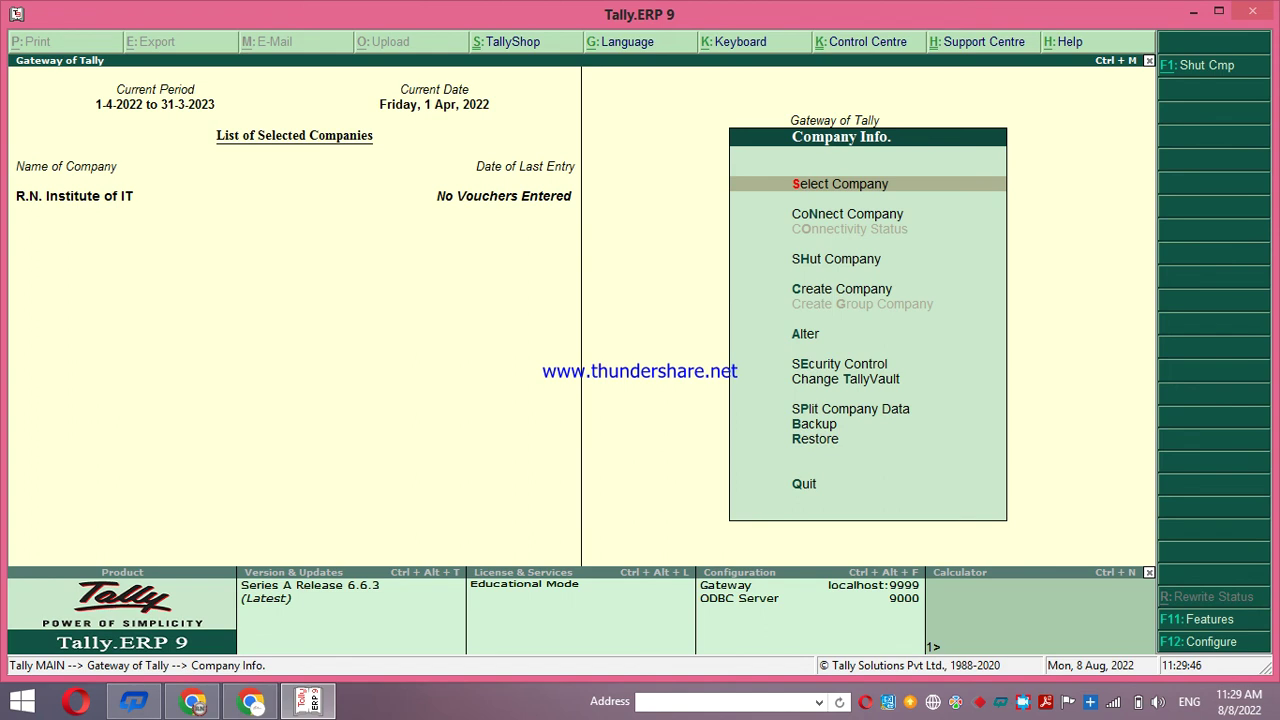
key("Down")
key("Down")
key("Down")
key("Down")
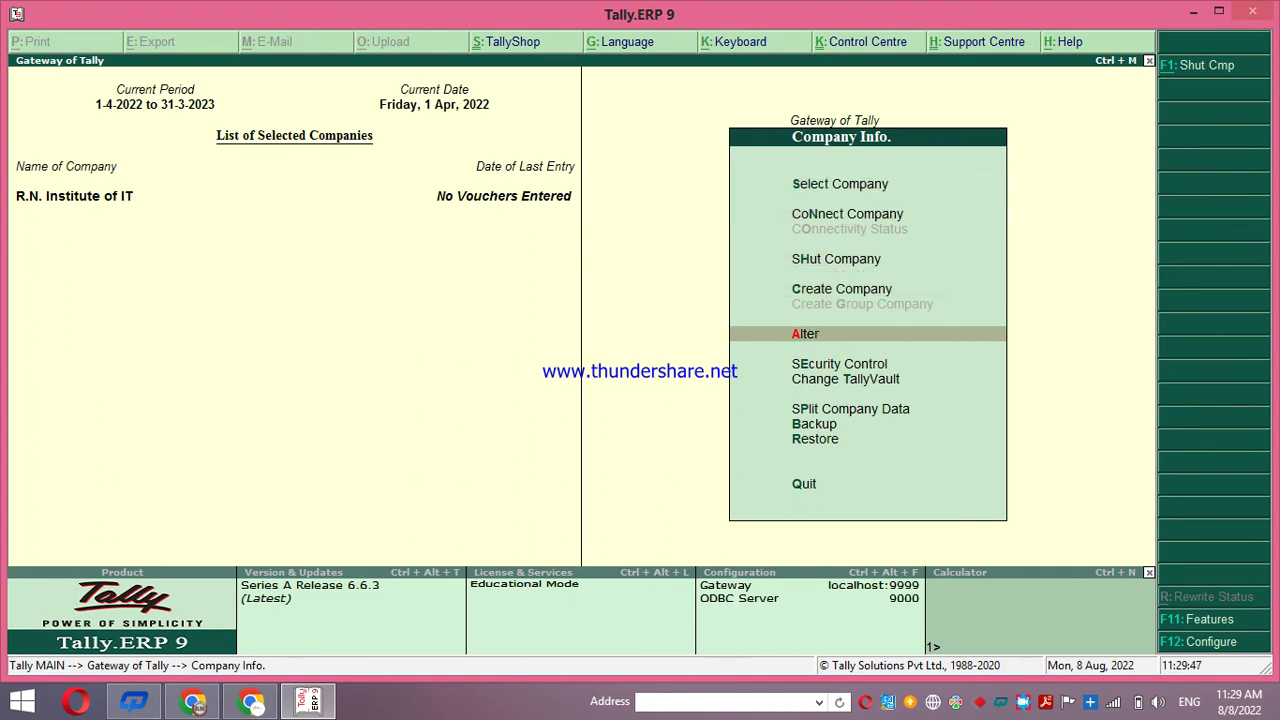
key("Return")
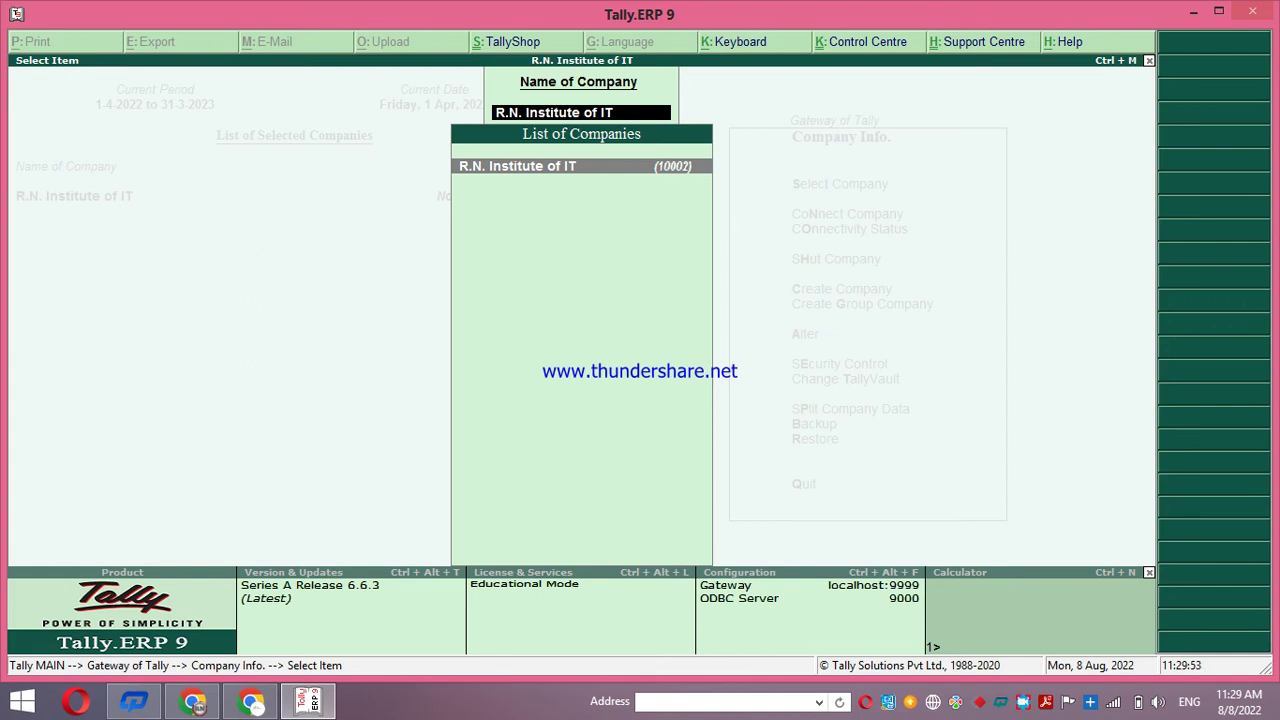
key("Return")
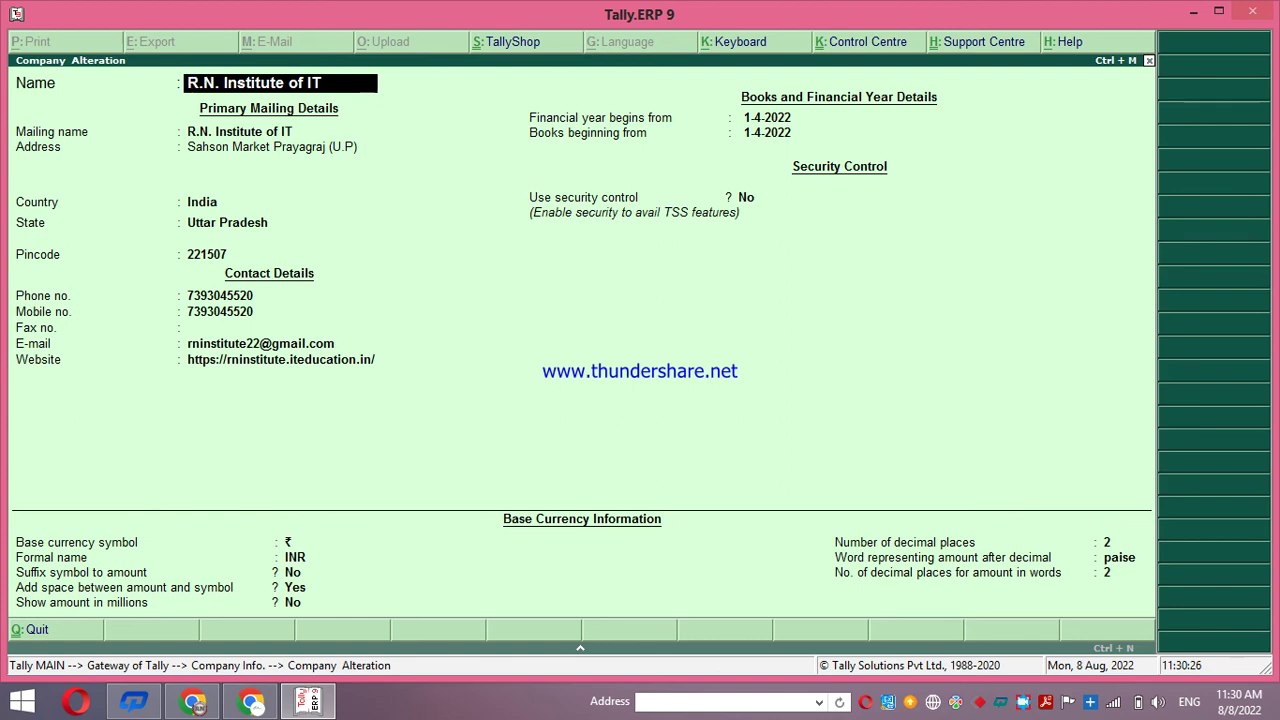
Quit Company Alteration unchanged, reopen and quit it again, then back out to Gateway of Tally
key("Escape")
key("Return")
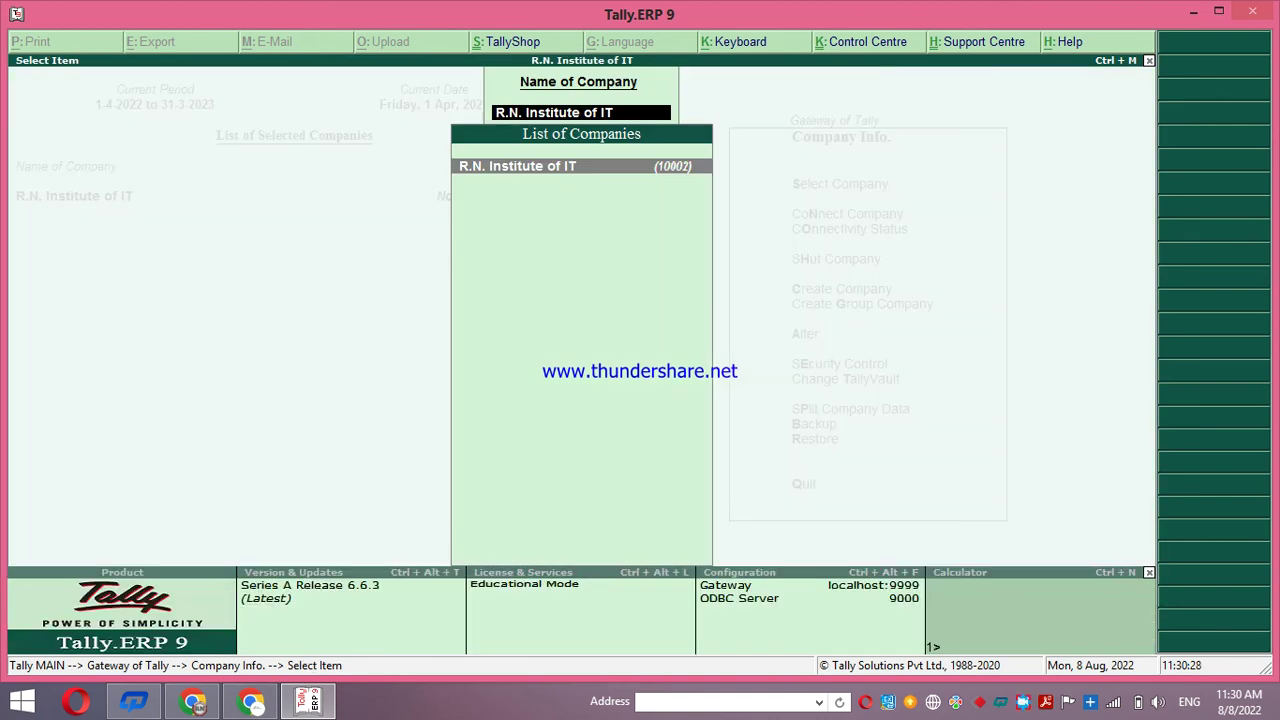
key("Escape")
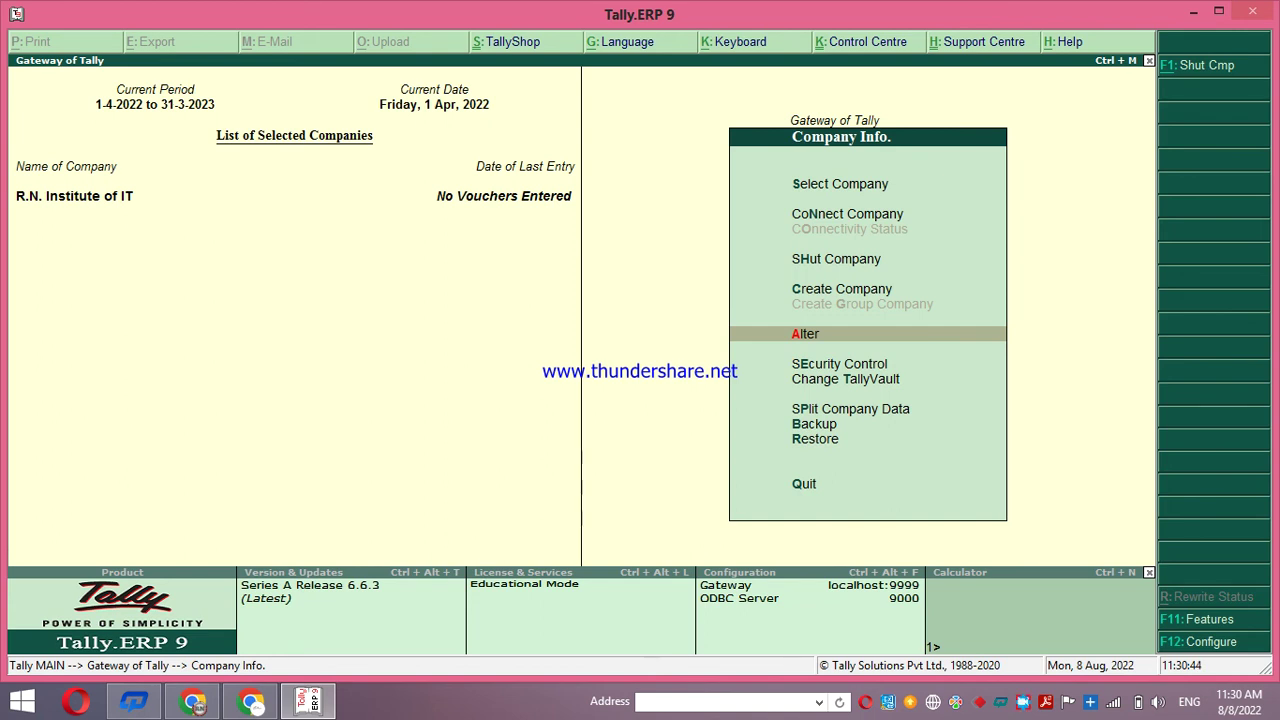
key("Return")
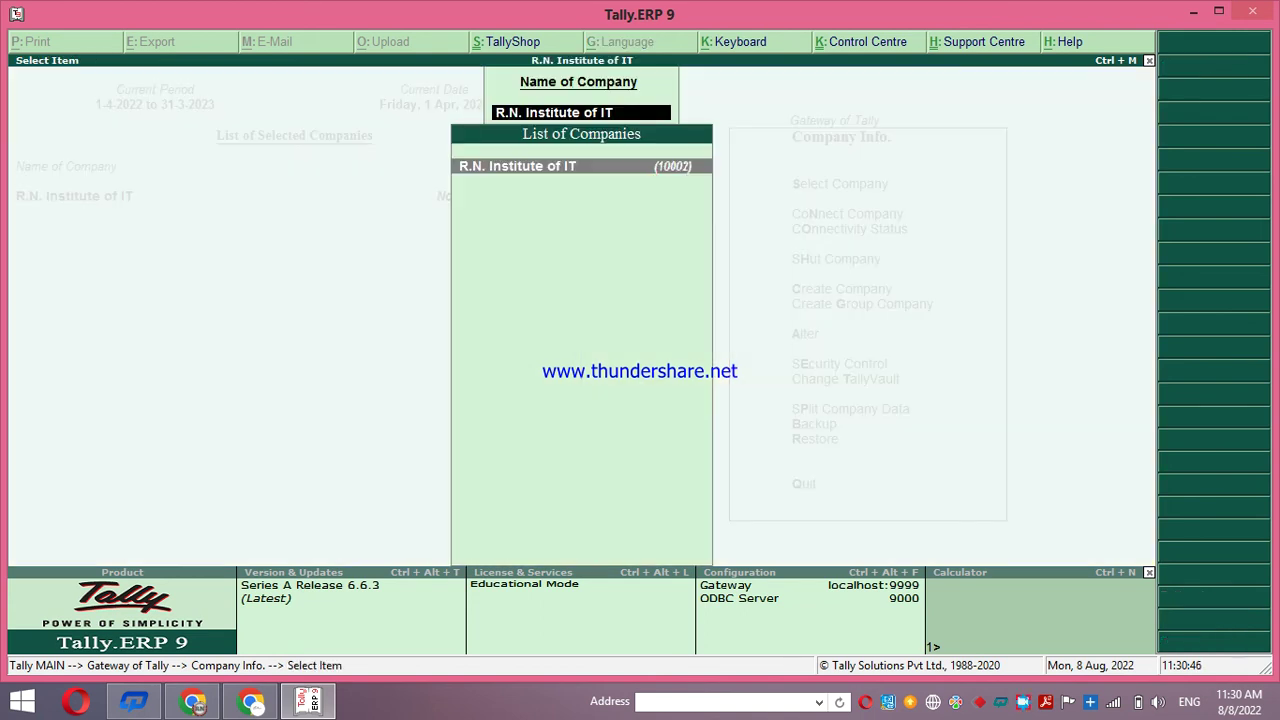
key("Return")
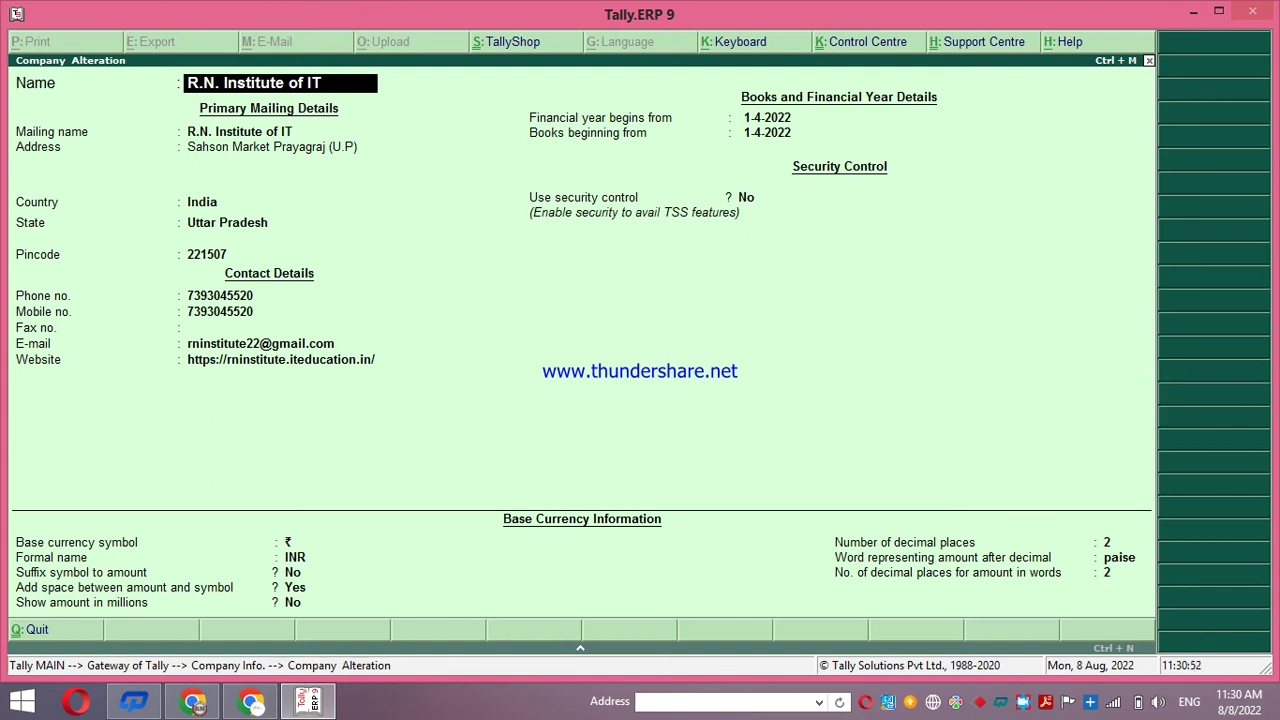
key("Escape")
key("y")
key("Escape")
key("Escape")
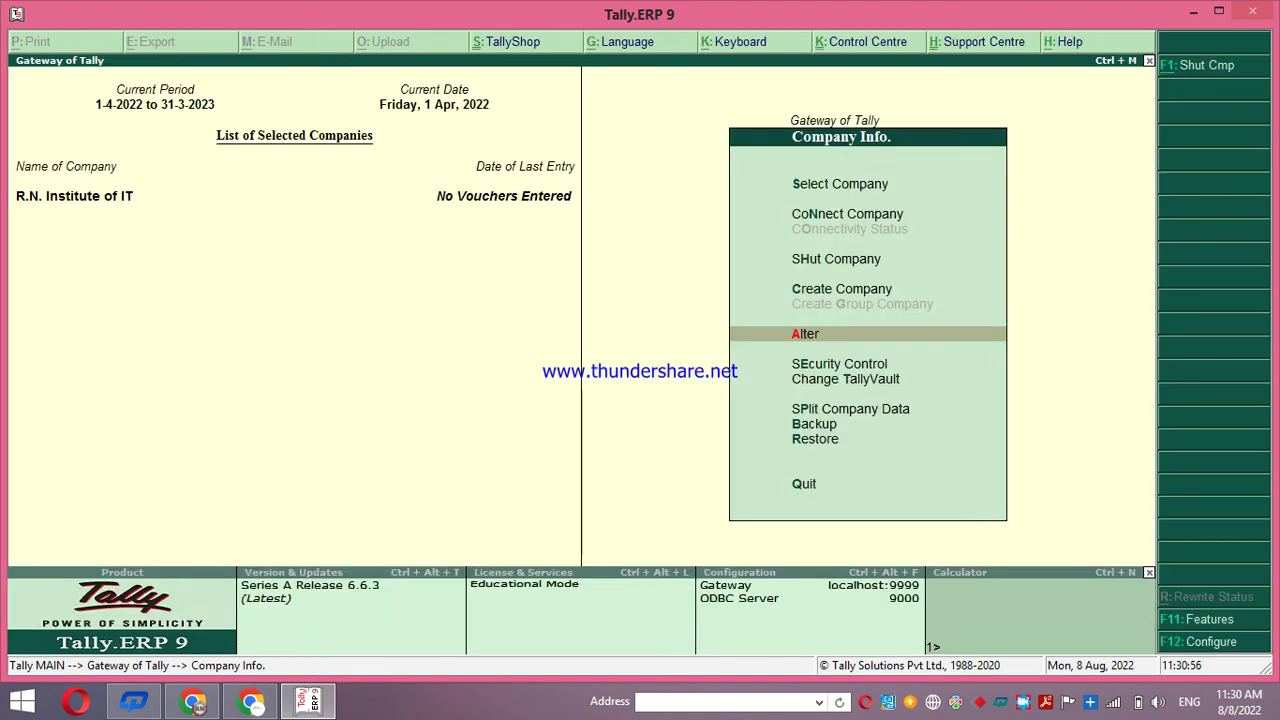
key("Escape")
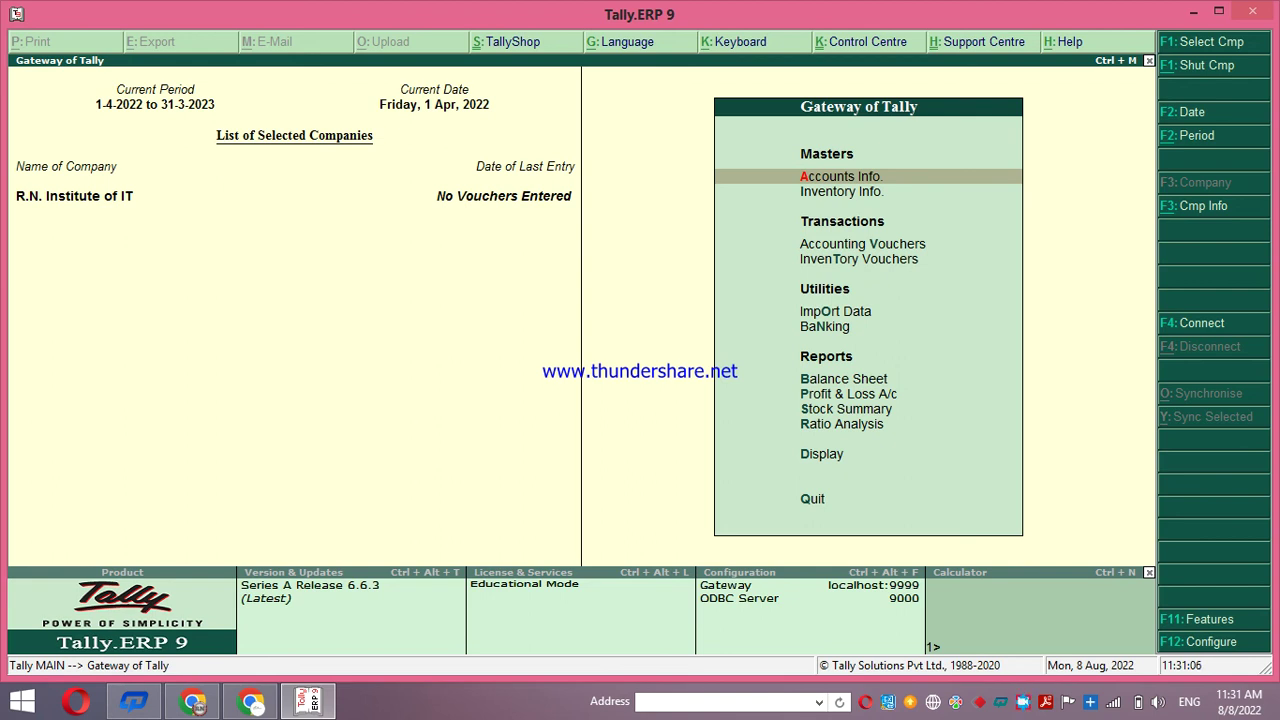
Shut R.N. Institute of IT through Alt+F3 Shut Company
key("alt+F3")
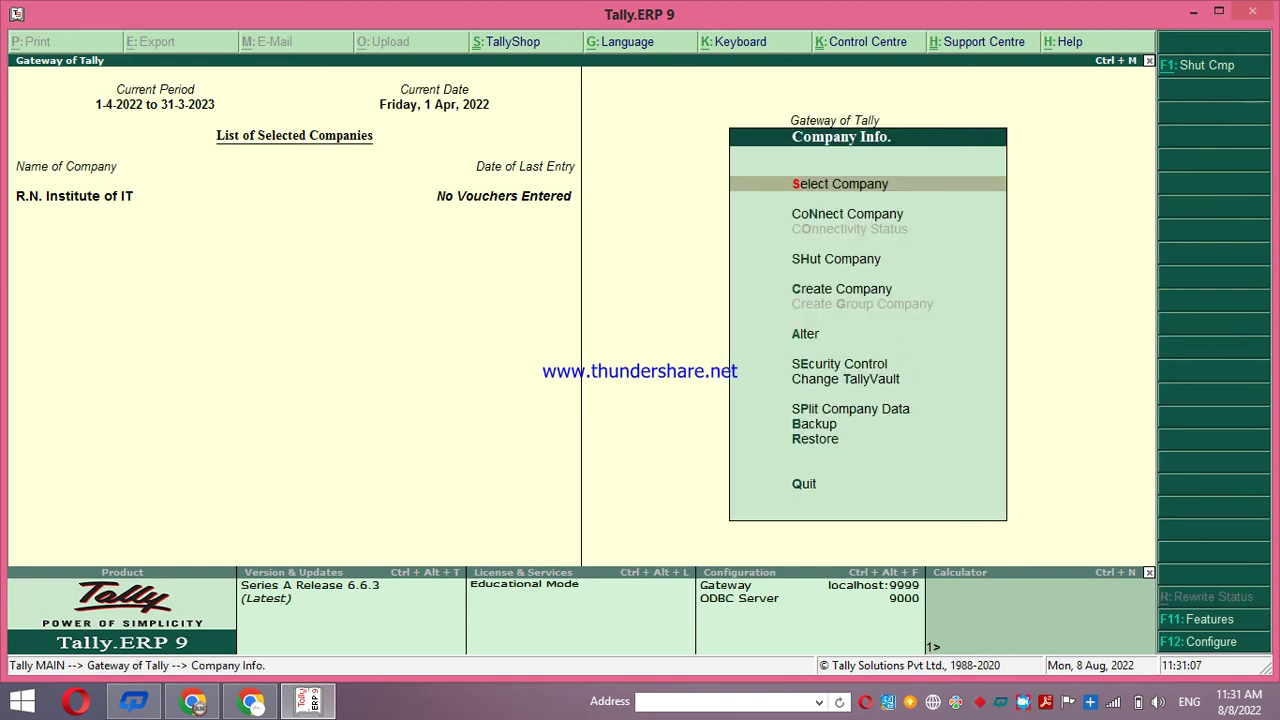
key("Down")
key("Down")
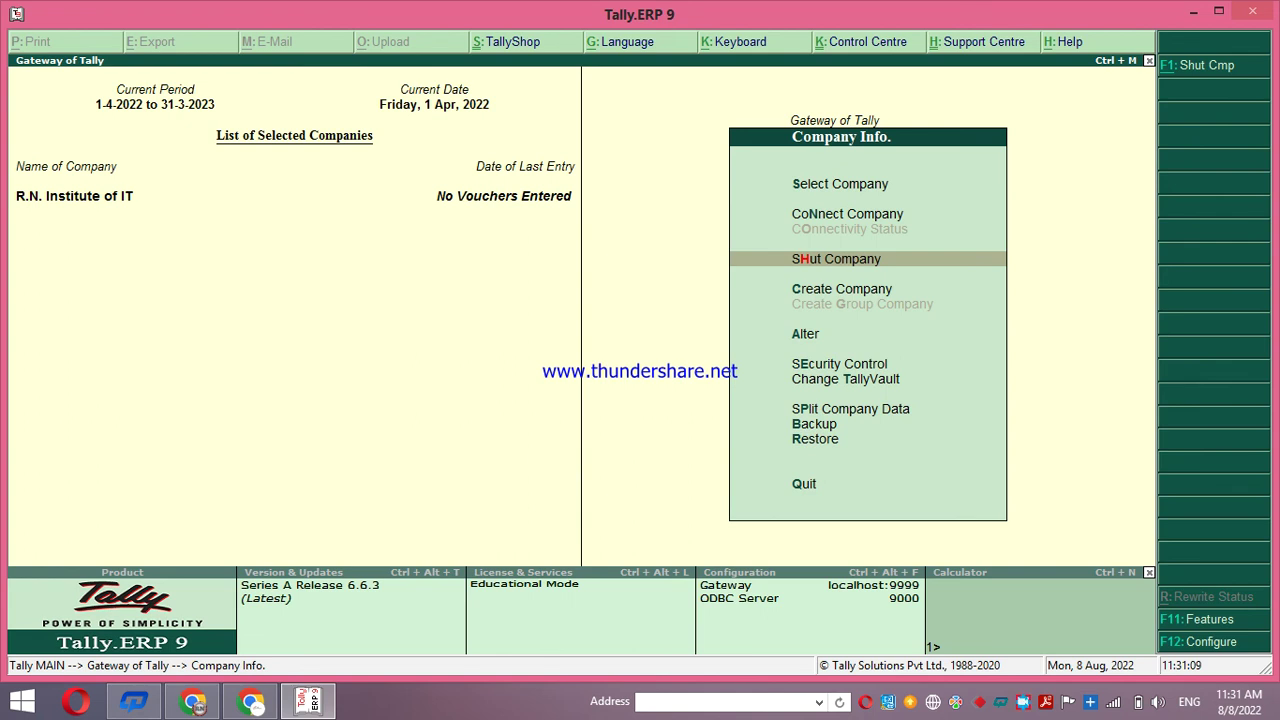
key("Return")
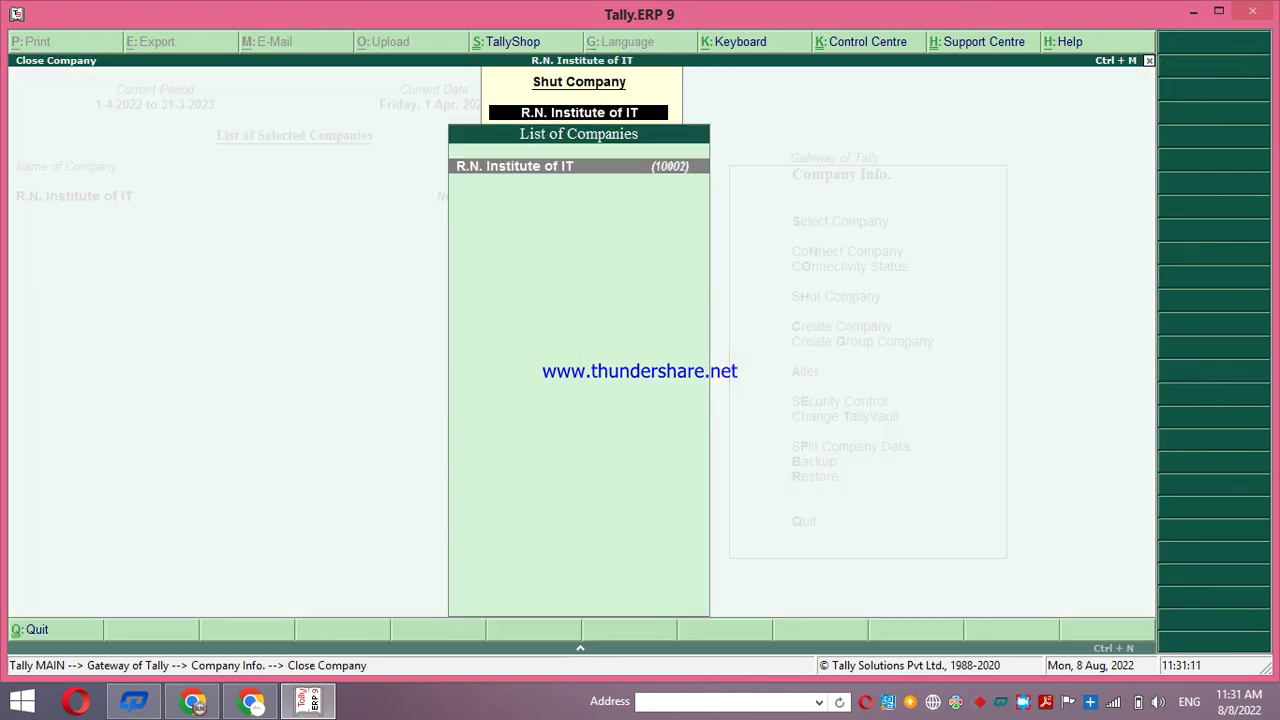
key("Return")
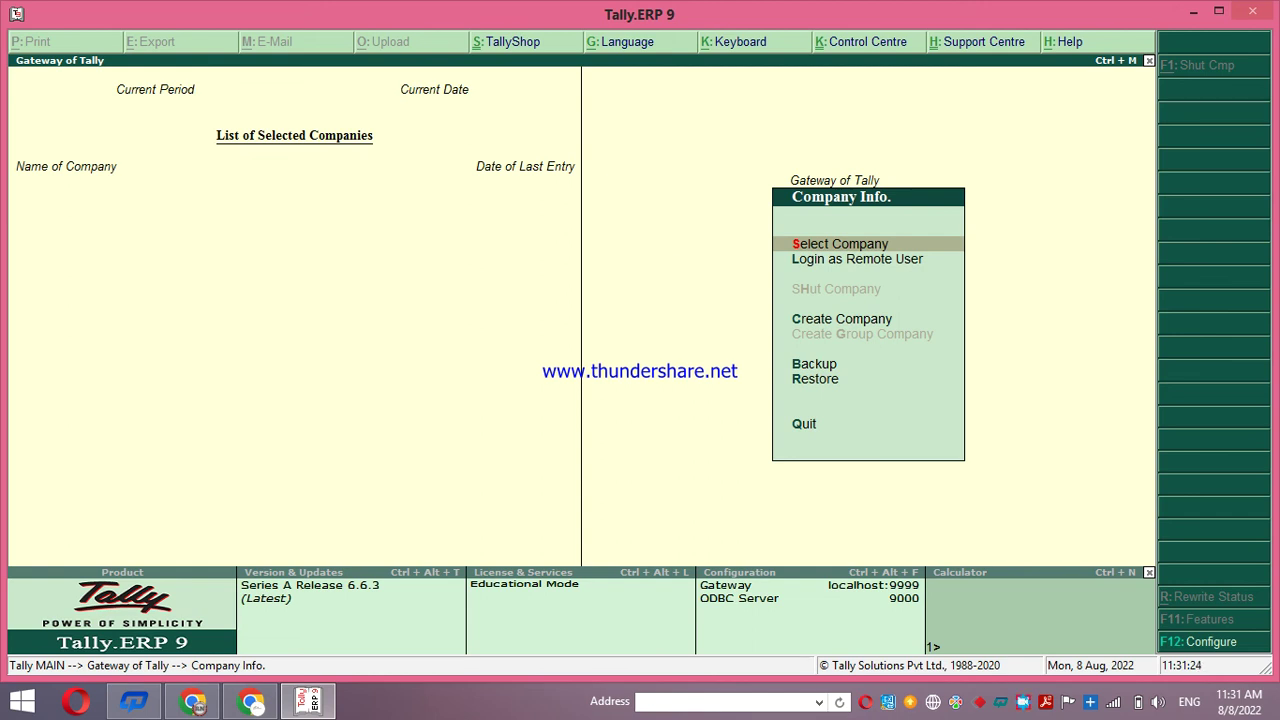
left_click(1193, 11)
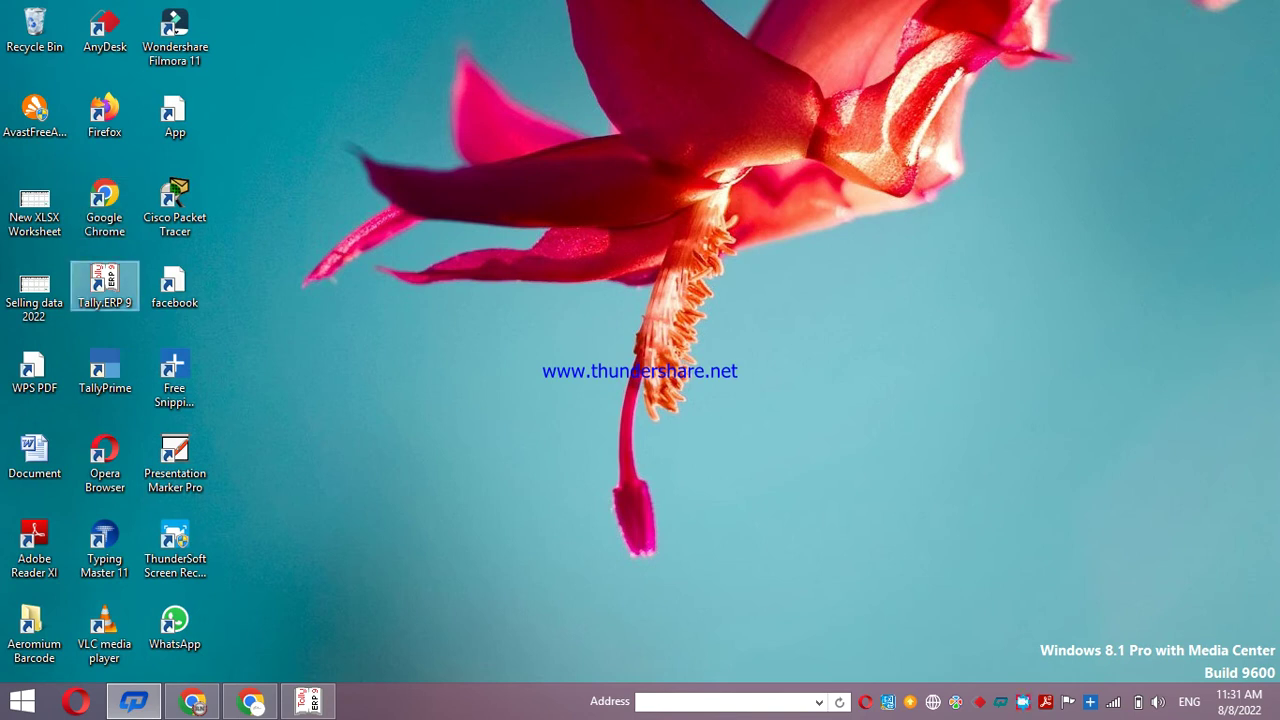
left_click(308, 703)
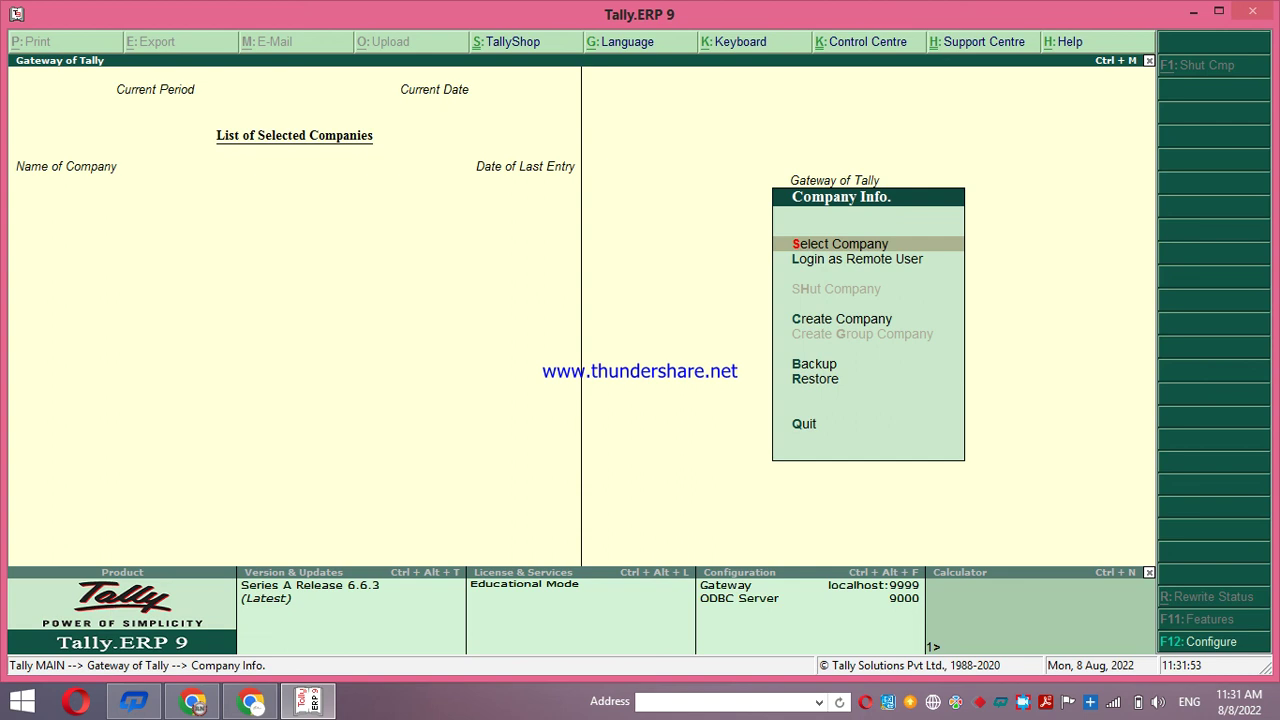
Select R.N. Institute of IT from the List of Companies to reload it, then press Esc toward the Quit prompt
key("Return")
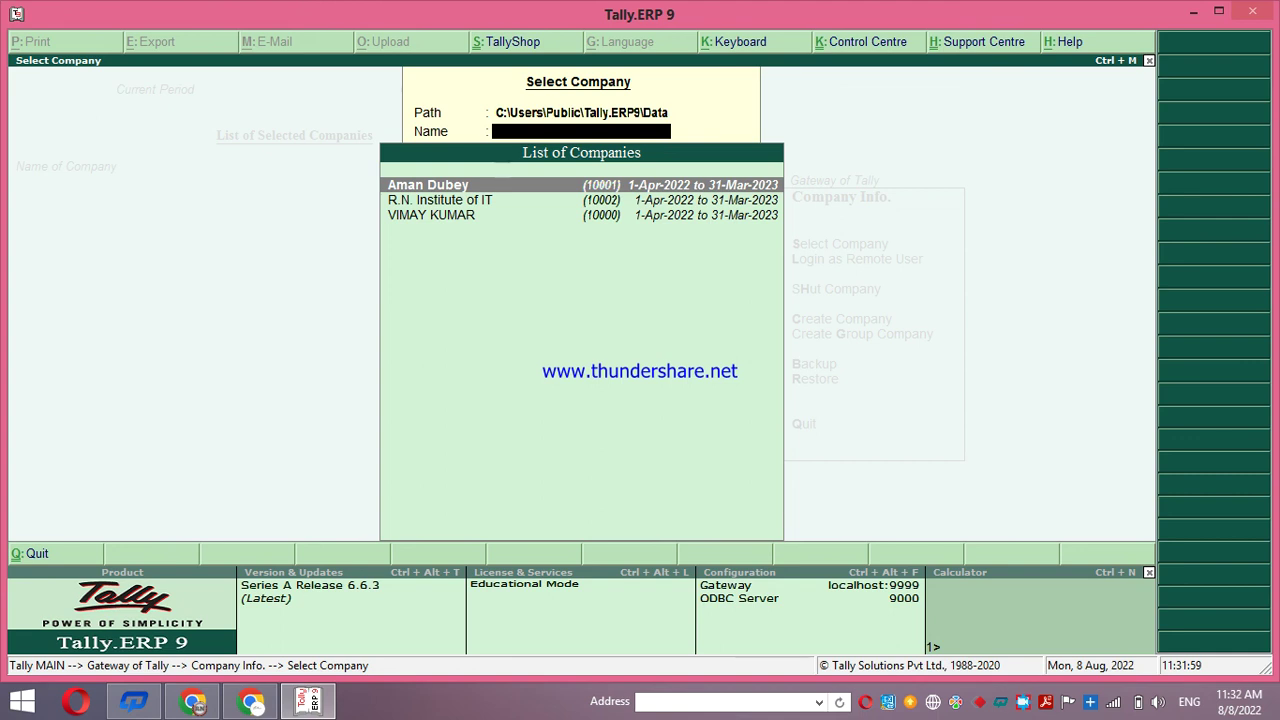
key("Down")
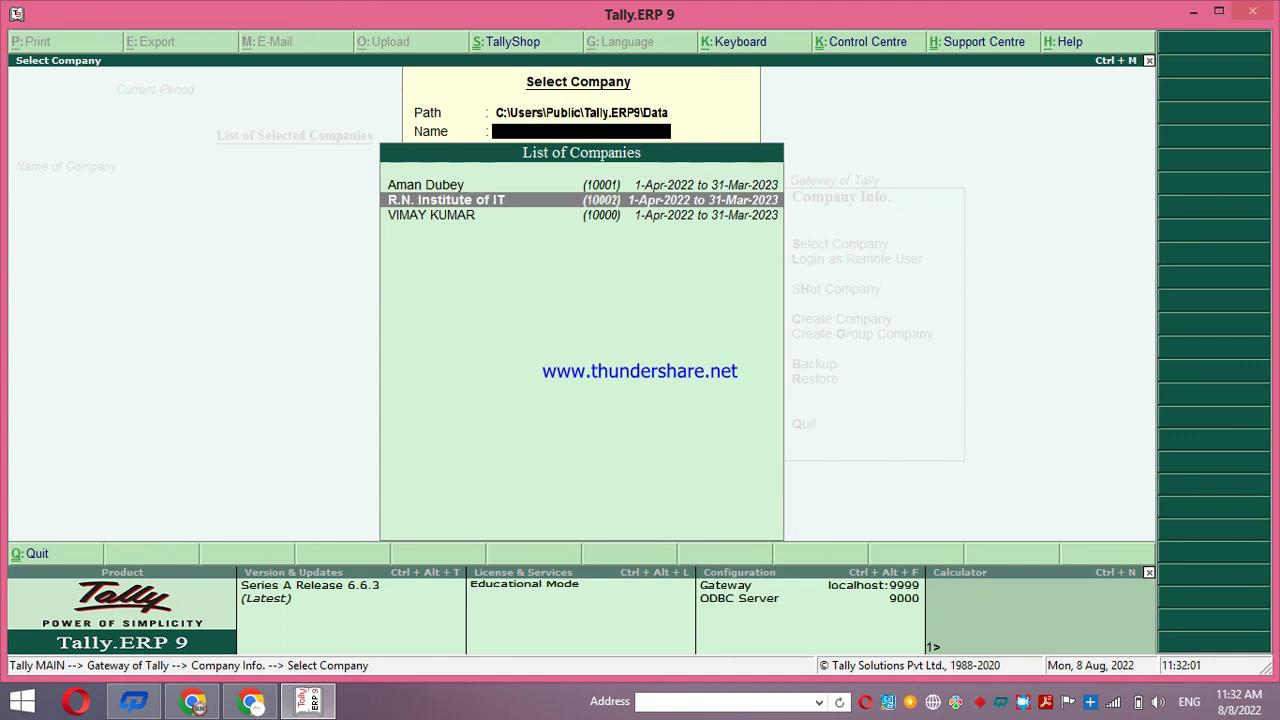
key("Return")
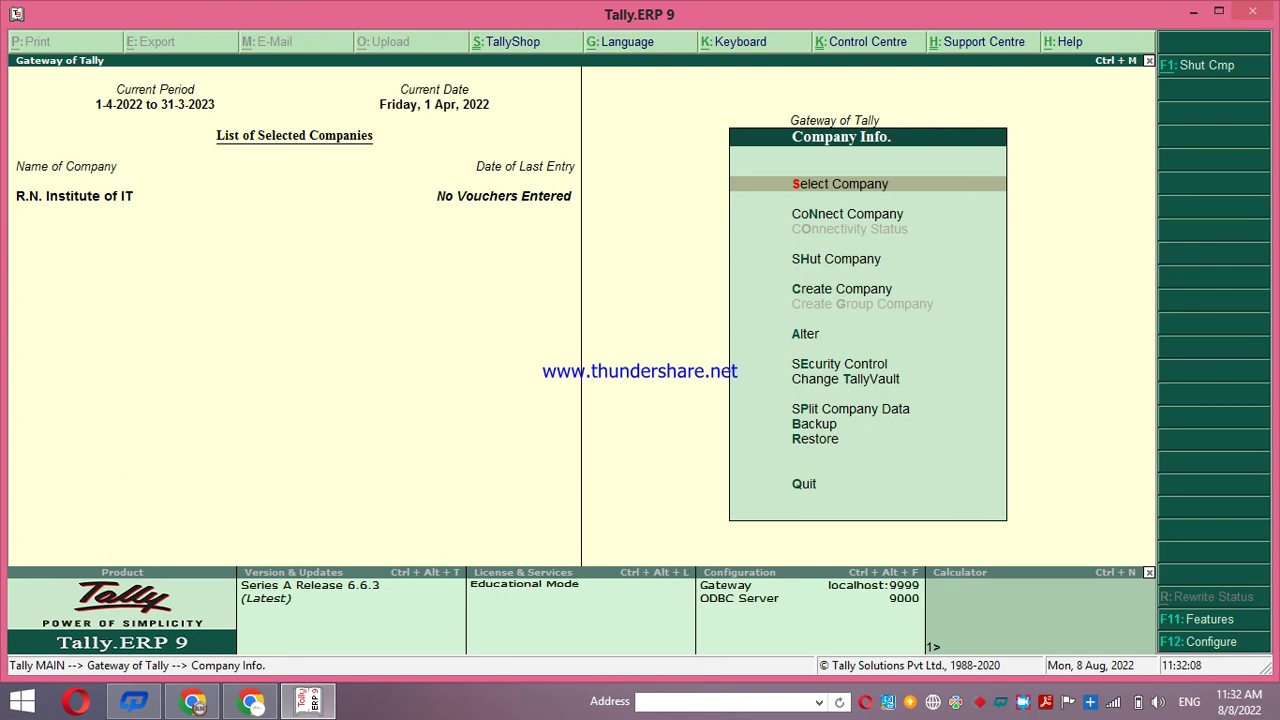
key("Escape")
key("Escape")
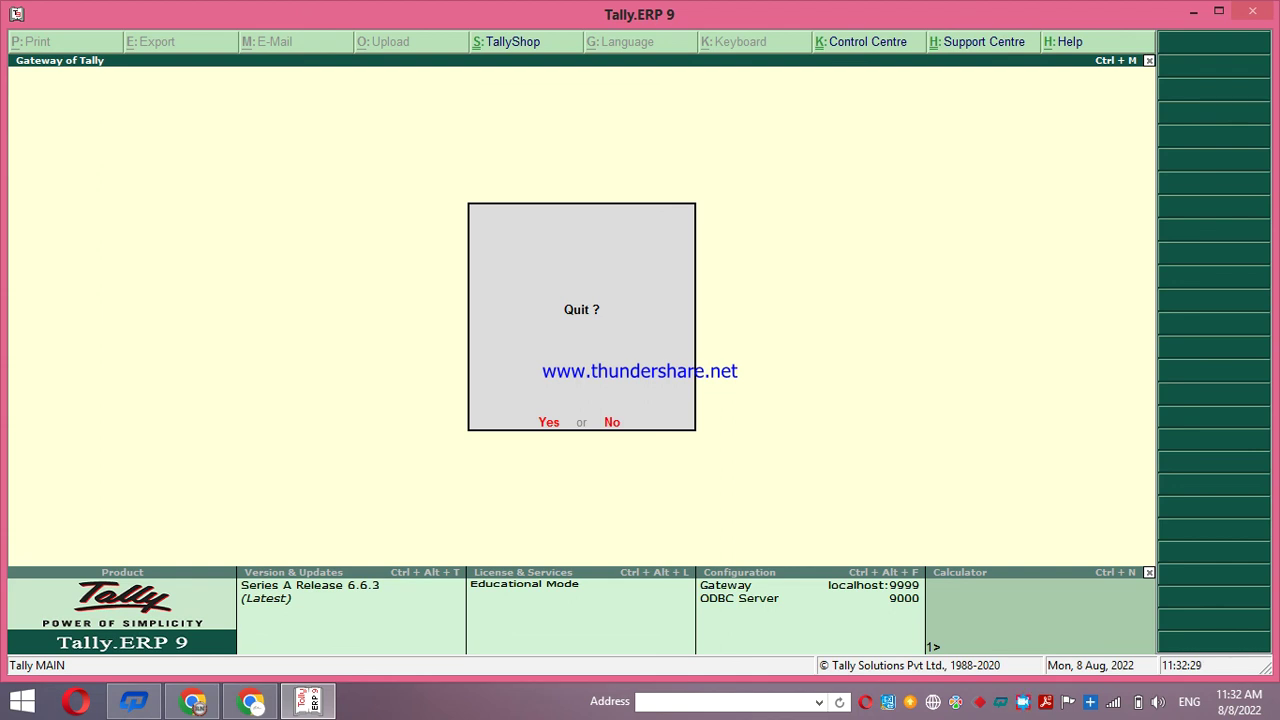
Answer No to the Quit? prompt so R.N. Institute of IT stays open at Gateway of Tally
left_click(611, 423)
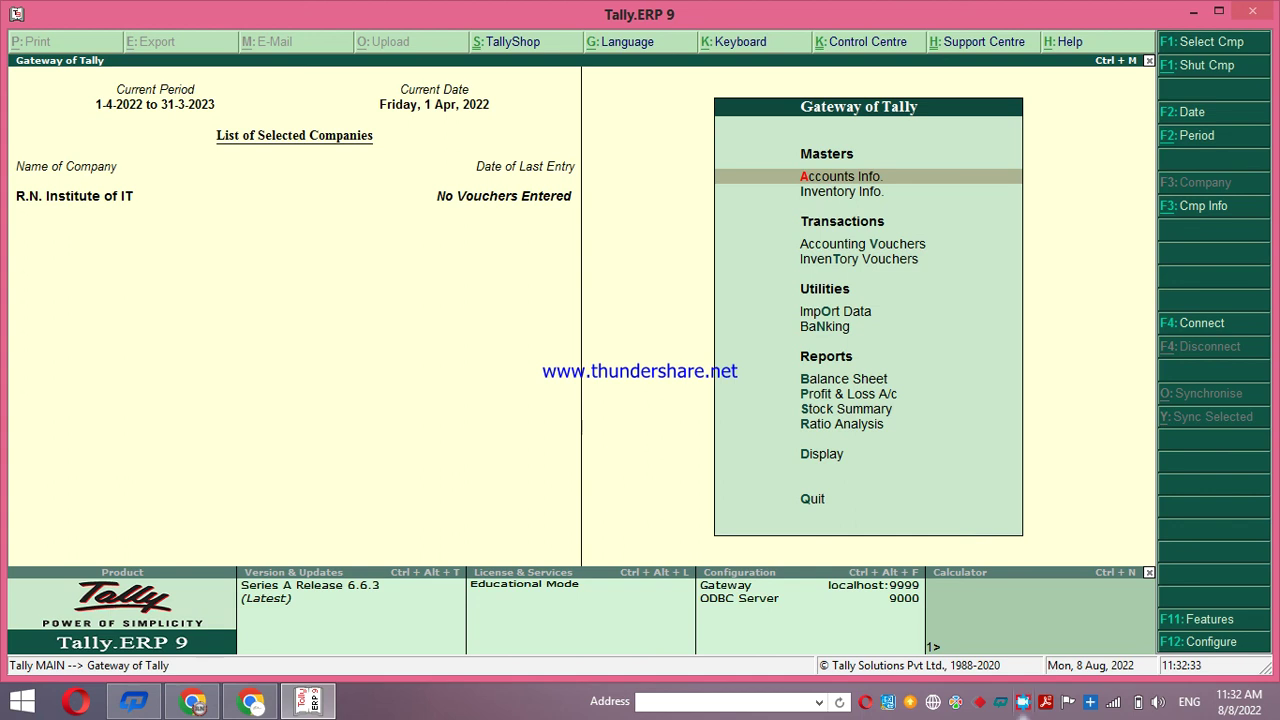
left_click(1001, 701)
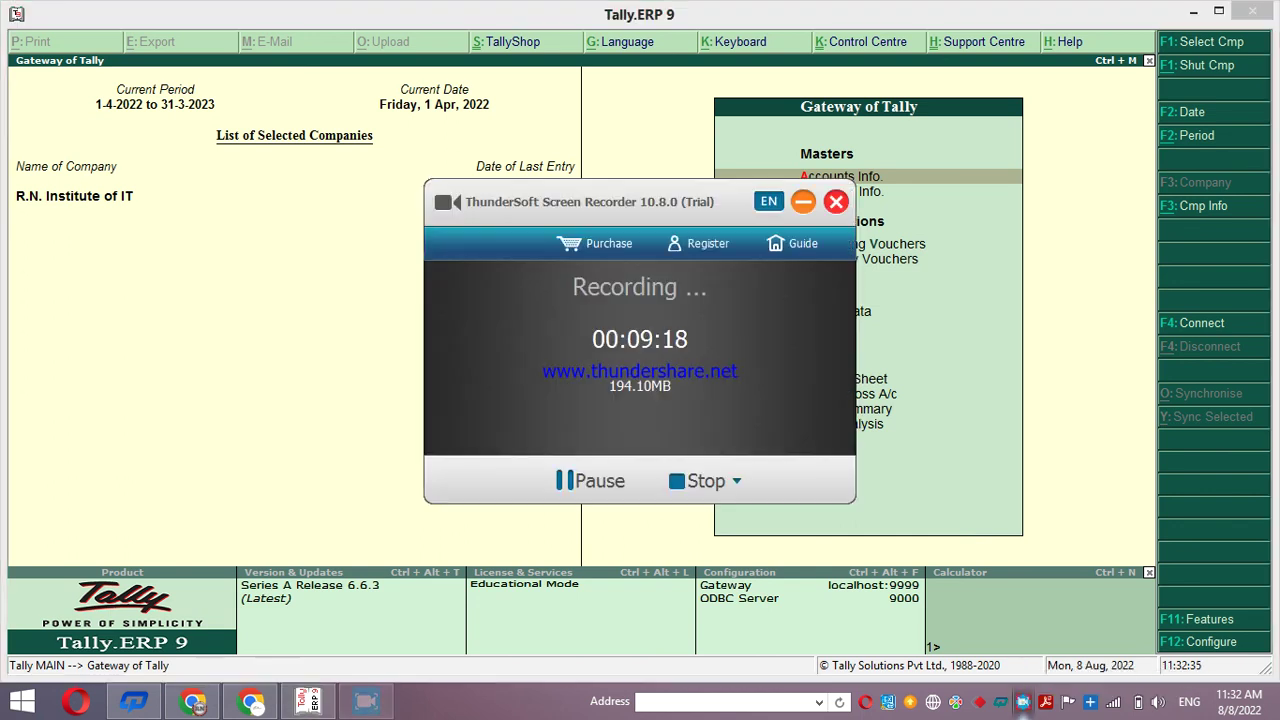